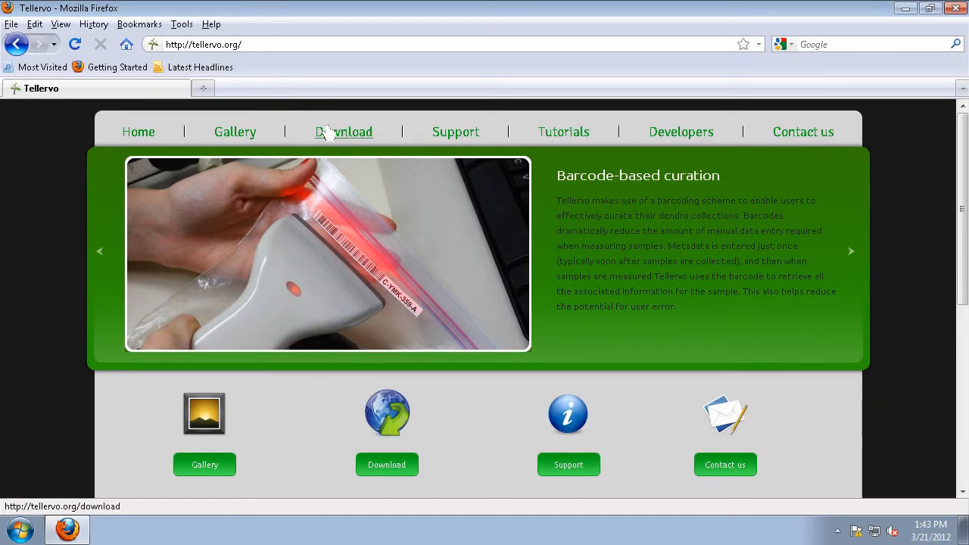
Go to the Tellervo download page and scroll through the Desktop 0.9.1 and Server packages.
{"action": "left_click", "coordinate": [343, 141]}
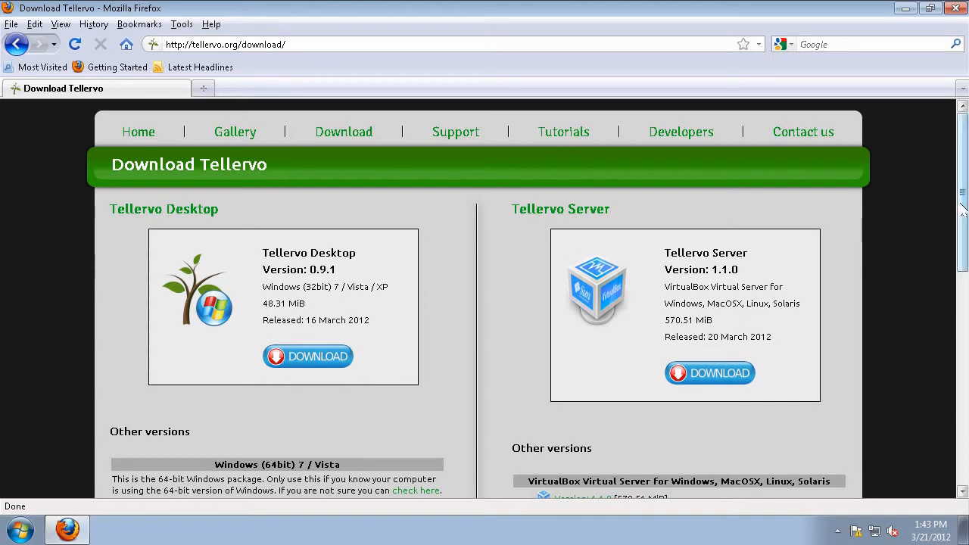
{"action": "left_click_drag", "start_coordinate": [965, 204], "coordinate": [965, 241]}
{"action": "scroll", "coordinate": [547, 130], "scroll_direction": "up", "scroll_amount": 1}
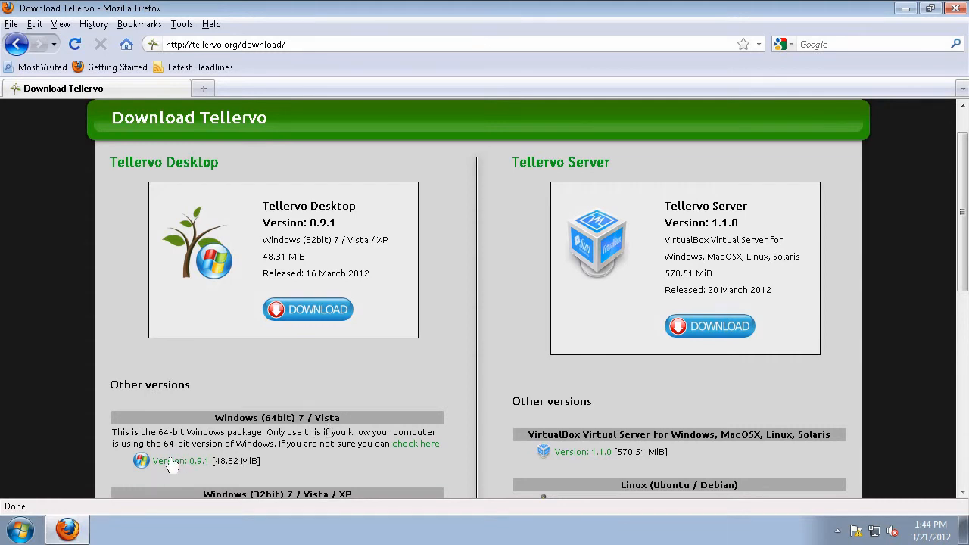
{"action": "left_click_drag", "start_coordinate": [963, 258], "coordinate": [967, 284]}
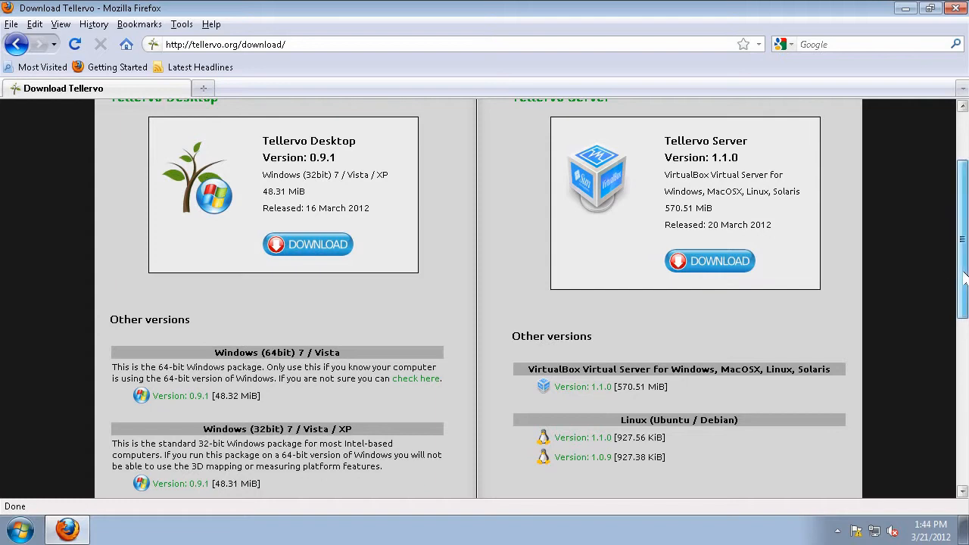
{"action": "left_click_drag", "start_coordinate": [962, 284], "coordinate": [965, 231]}
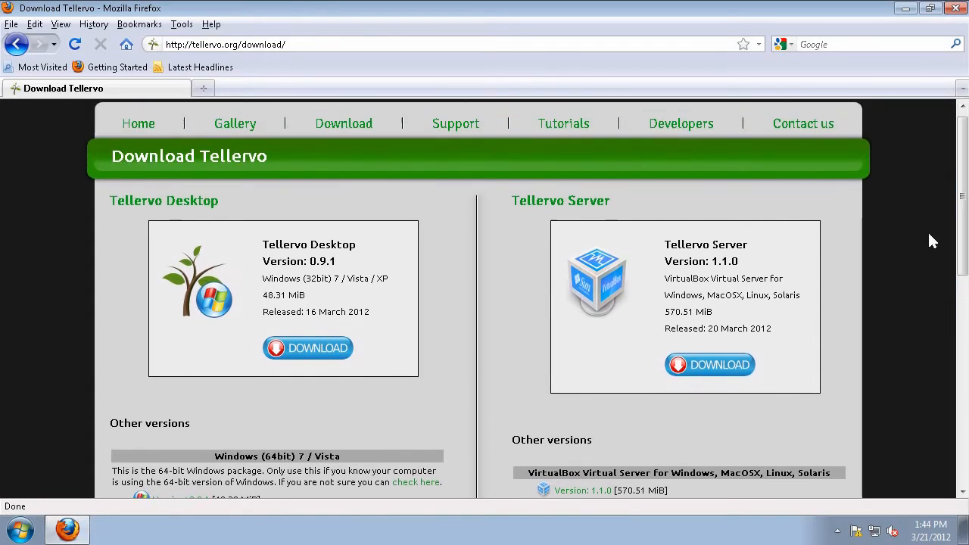
Save the 48.3 MB Tellervo Desktop 0.9.1 Windows installer and run it from Downloads.
{"action": "left_click", "coordinate": [311, 350]}
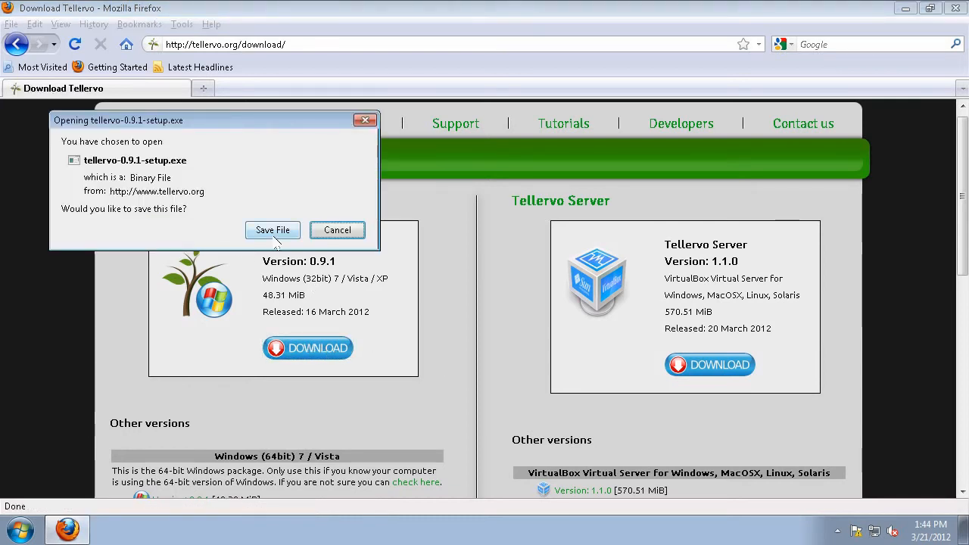
{"action": "left_click", "coordinate": [275, 232]}
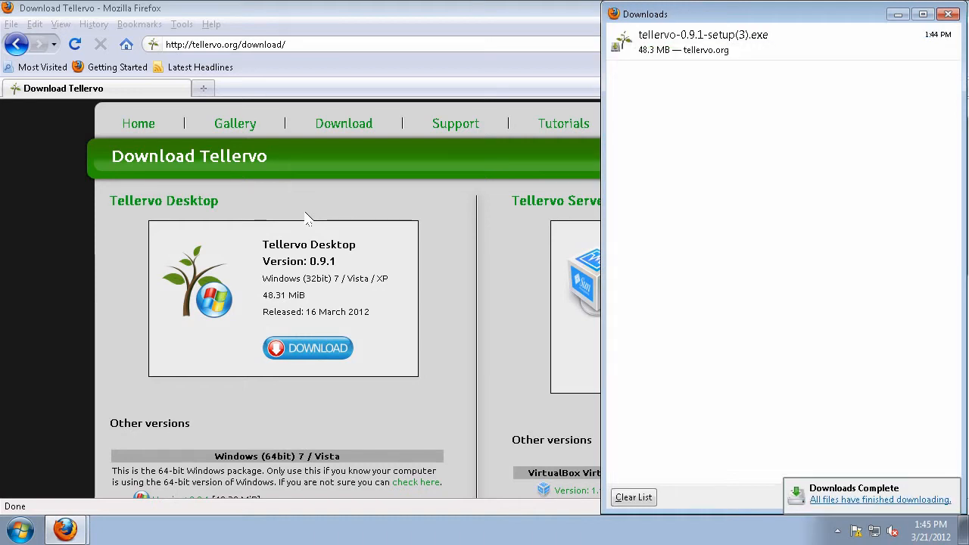
{"action": "double_click", "coordinate": [659, 38]}
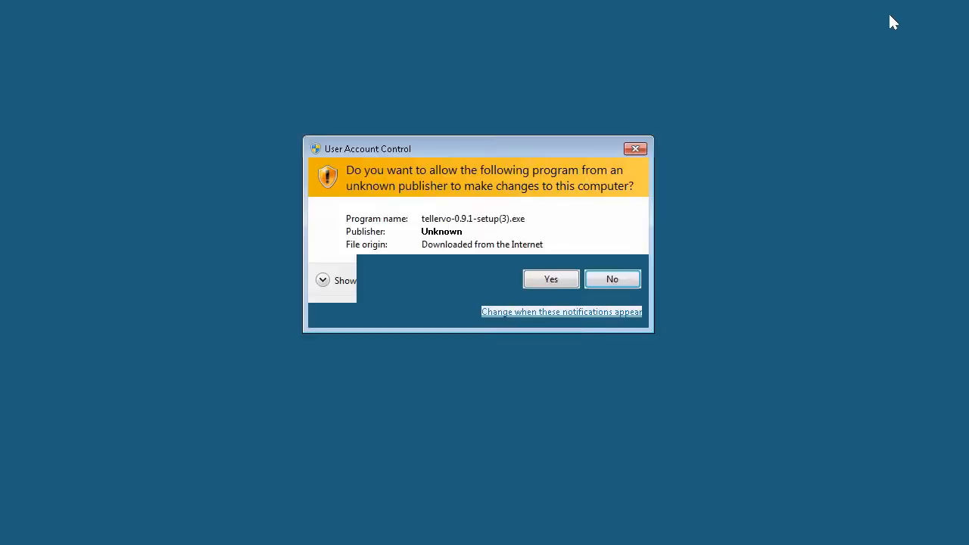
Approve the permission prompt, minimize Firefox, and install Tellervo 0.9.1 into C:\Program Files\Tellervo.
{"action": "left_click", "coordinate": [556, 281]}
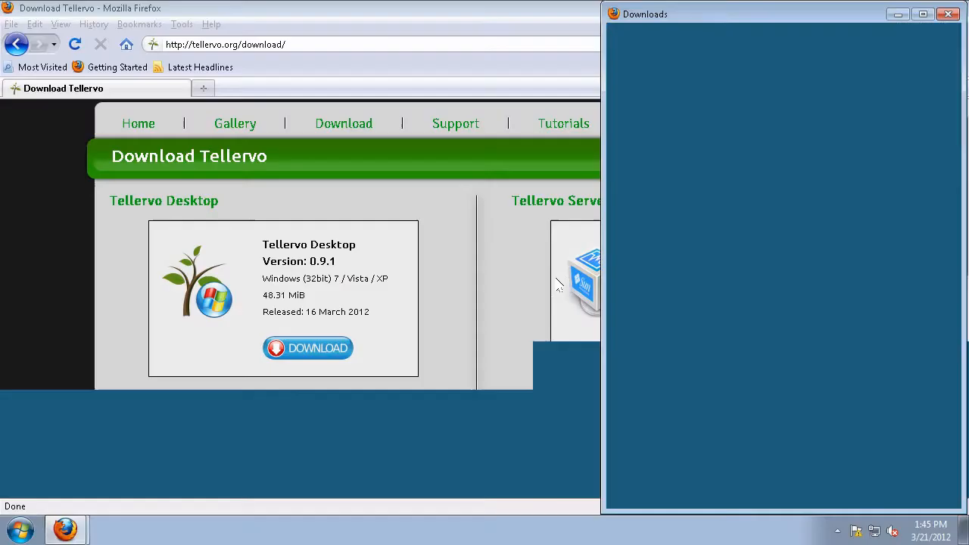
{"action": "left_click", "coordinate": [899, 14]}
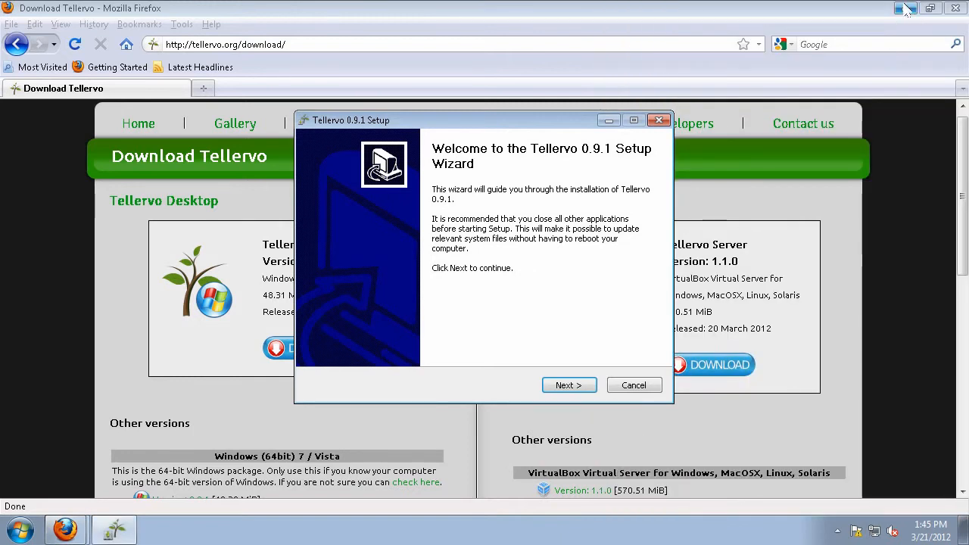
{"action": "left_click", "coordinate": [905, 9]}
{"action": "left_click", "coordinate": [567, 386]}
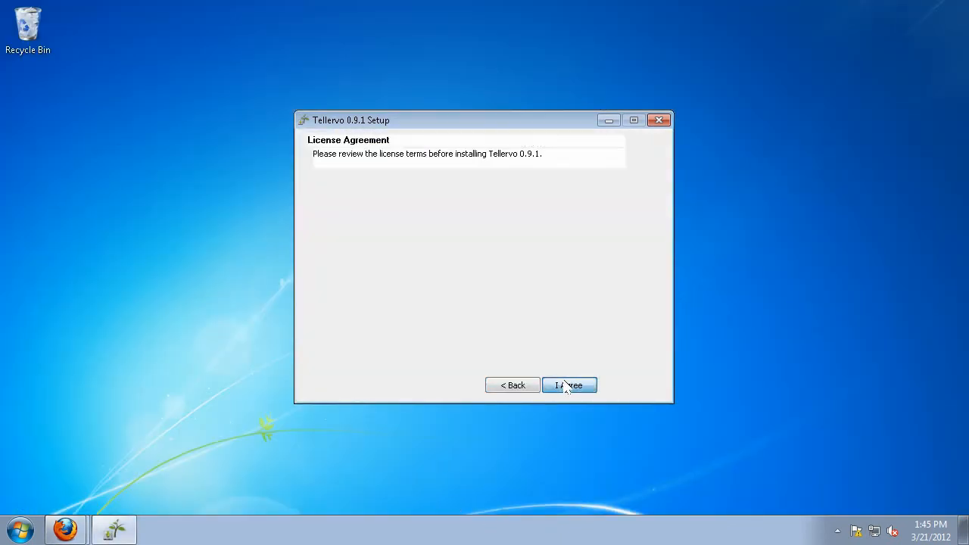
{"action": "left_click", "coordinate": [571, 387]}
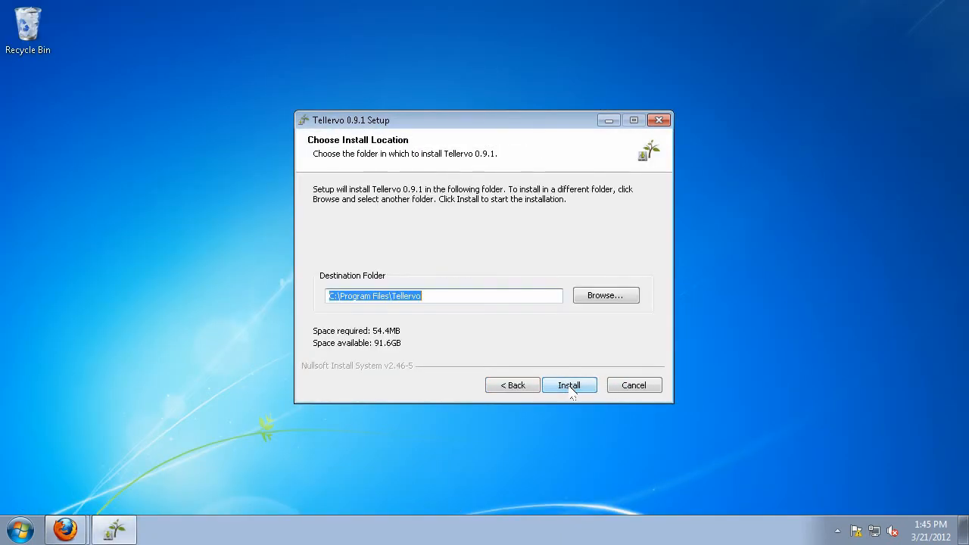
{"action": "left_click", "coordinate": [571, 387]}
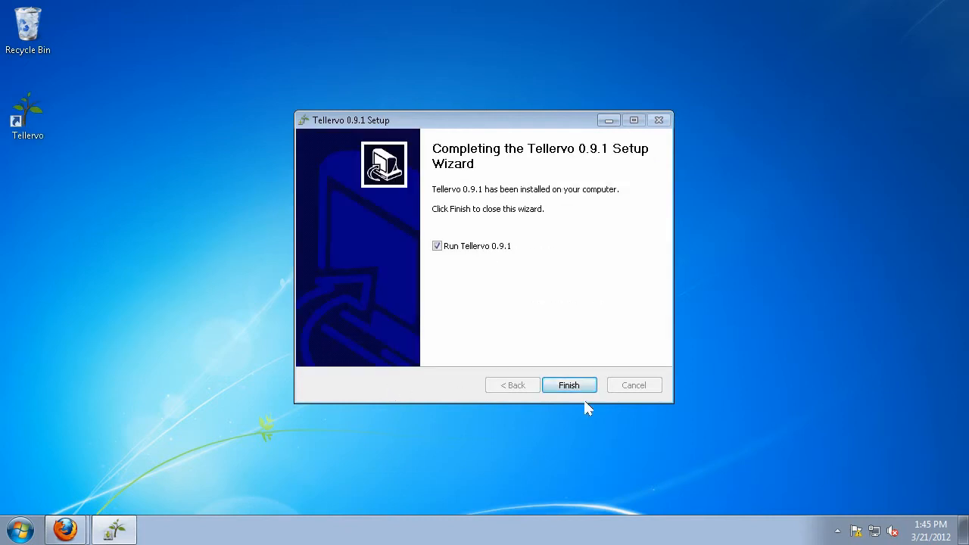
{"action": "left_click", "coordinate": [580, 388]}
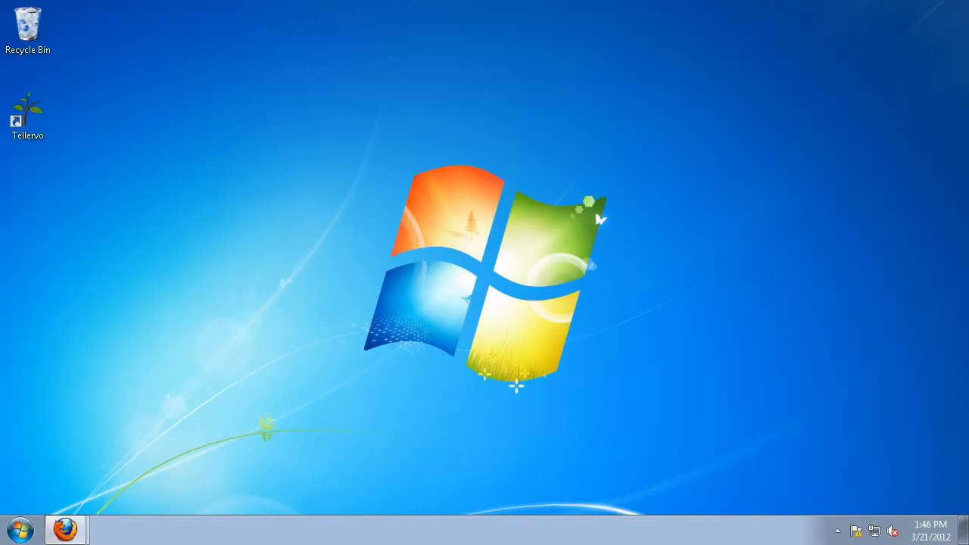
Launch Tellervo from its desktop shortcut and move past the setup wizard's welcome page.
{"action": "double_click", "coordinate": [37, 120]}
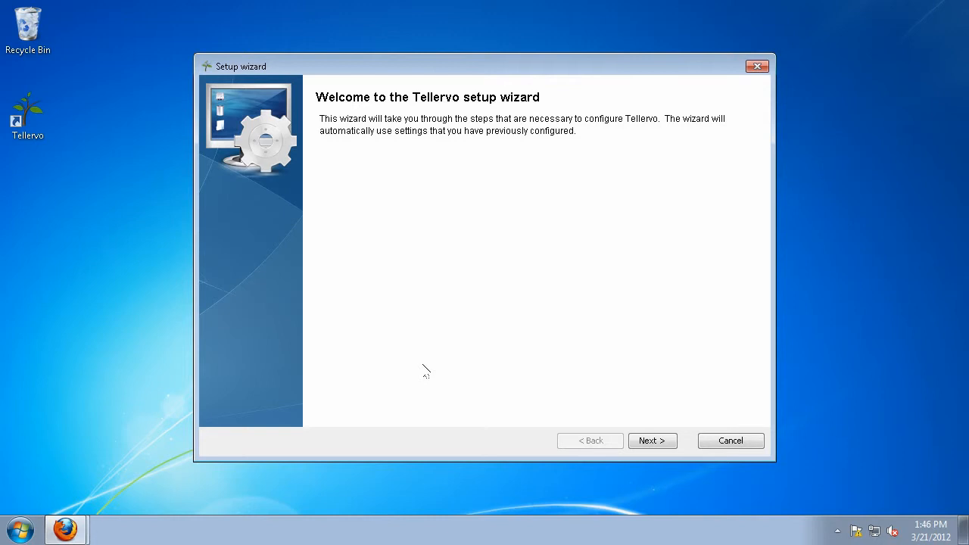
{"action": "left_click", "coordinate": [650, 442]}
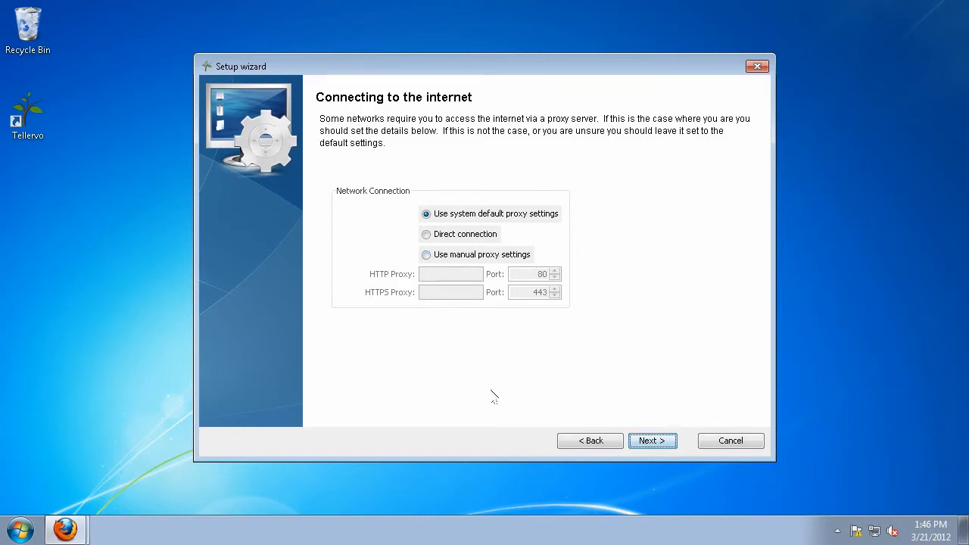
{"action": "left_click", "coordinate": [664, 447]}
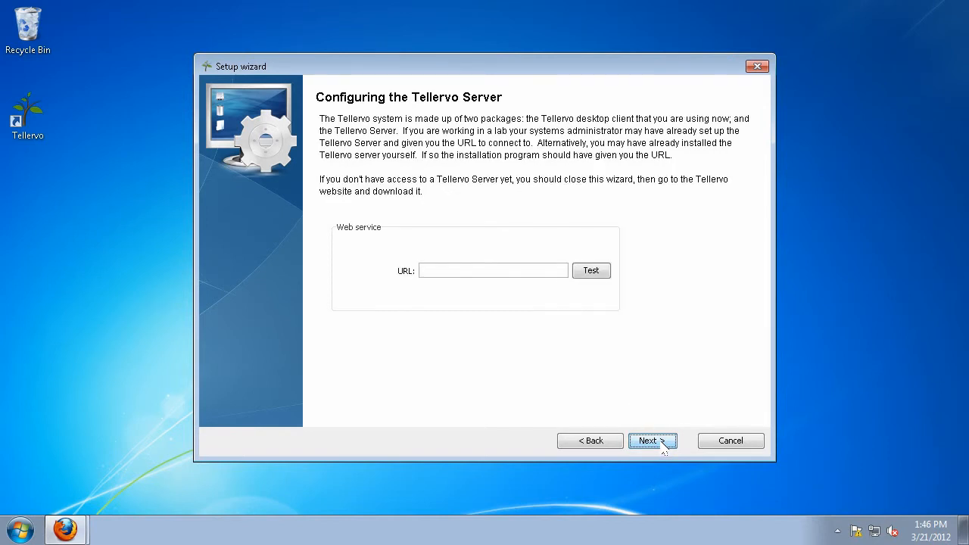
{"action": "left_click", "coordinate": [457, 270]}
{"action": "type", "text": "https://dendro"}
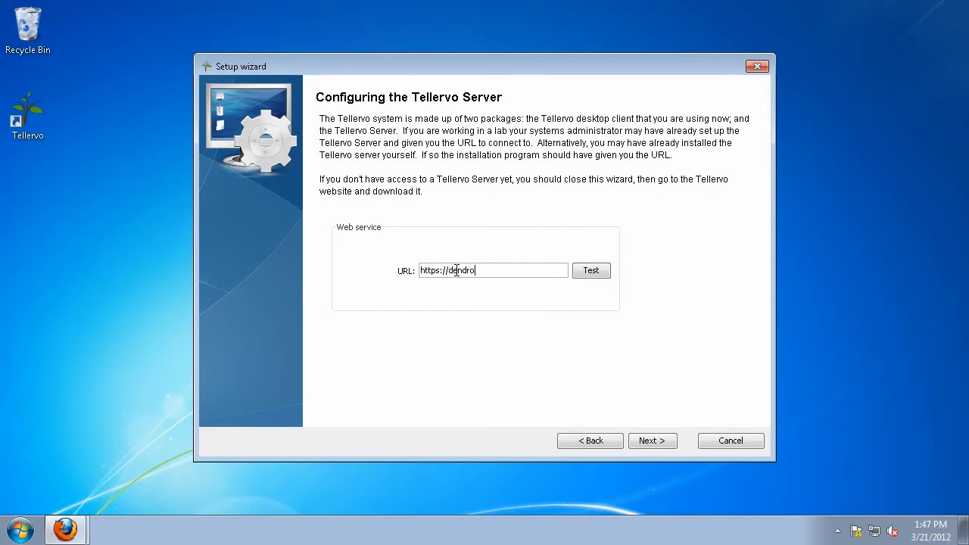
{"action": "type", "text": "ll.edu/tellervo/"}
{"action": "left_click", "coordinate": [595, 274]}
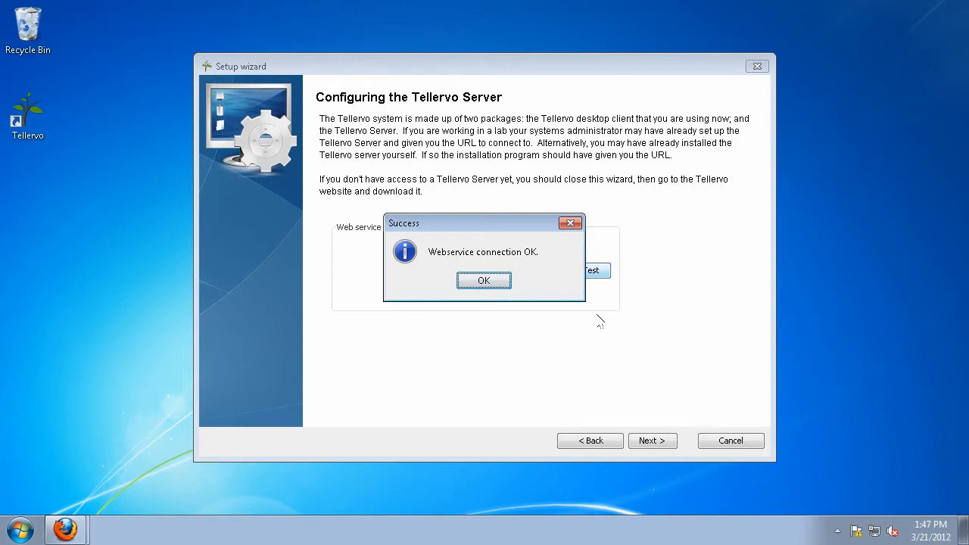
{"action": "left_click_drag", "start_coordinate": [477, 225], "coordinate": [481, 230]}
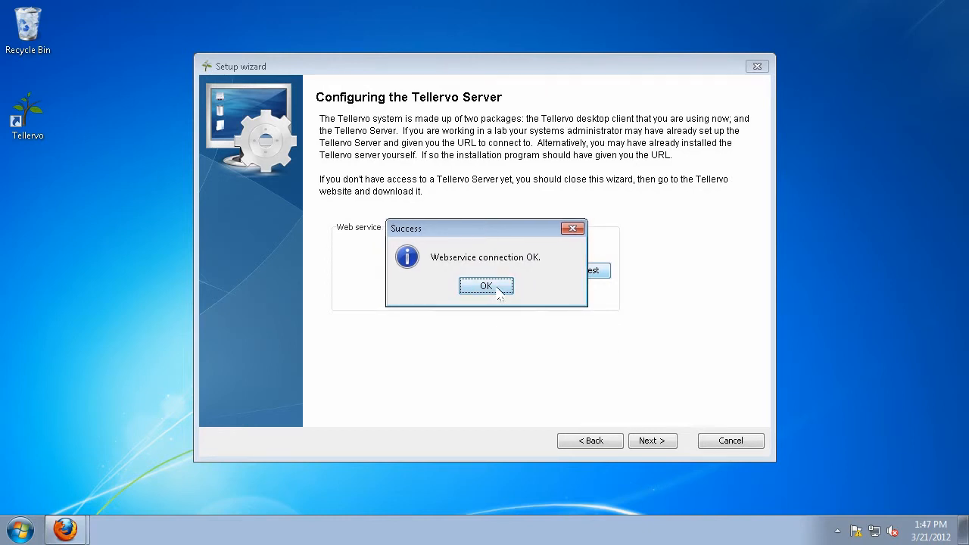
{"action": "left_click", "coordinate": [489, 288]}
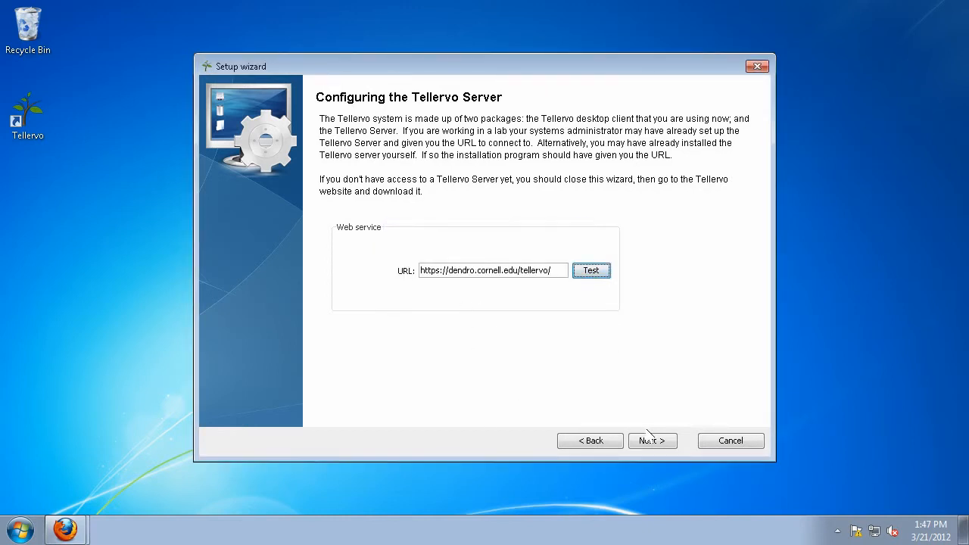
{"action": "left_click", "coordinate": [654, 446]}
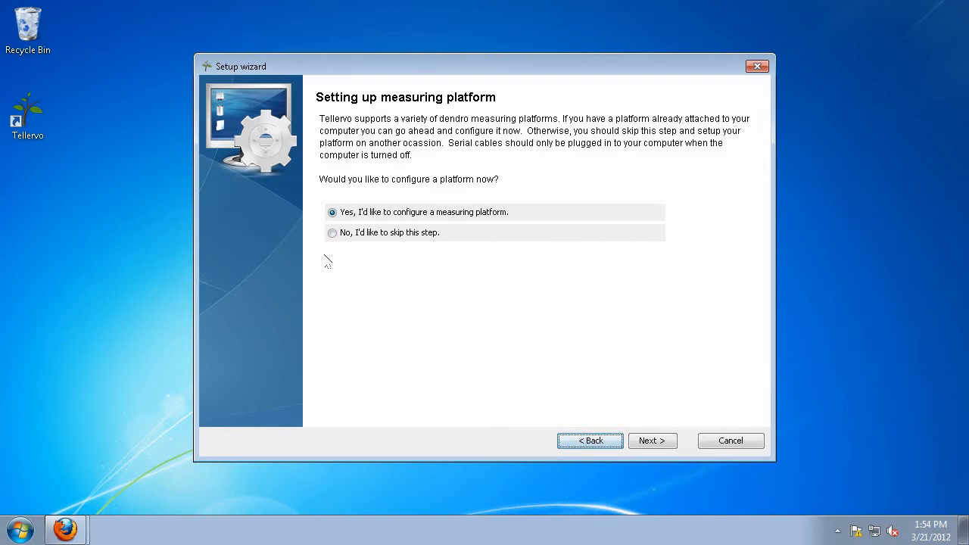
Choose to configure a platform now and pick LINTAB with ASCII adapter as its type.
{"action": "left_click", "coordinate": [661, 444]}
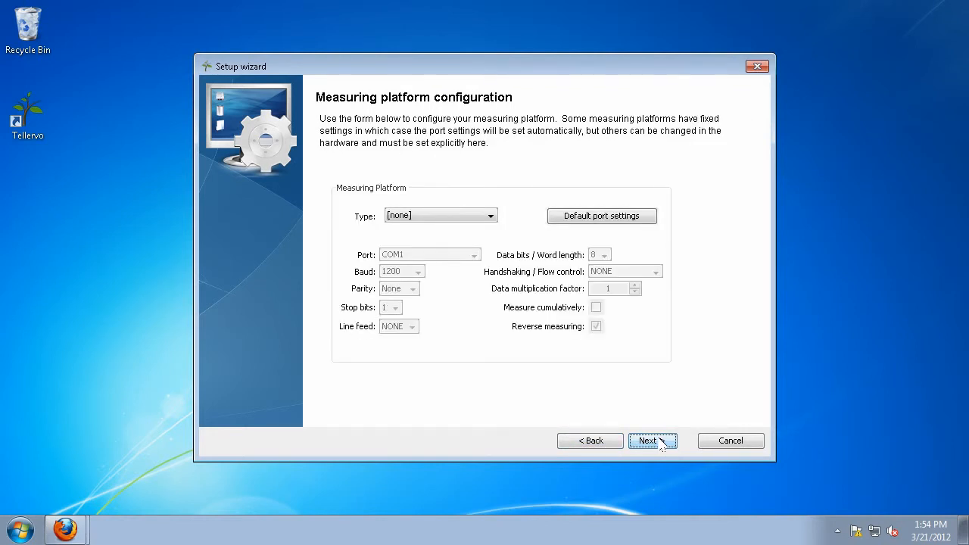
{"action": "left_click", "coordinate": [492, 218]}
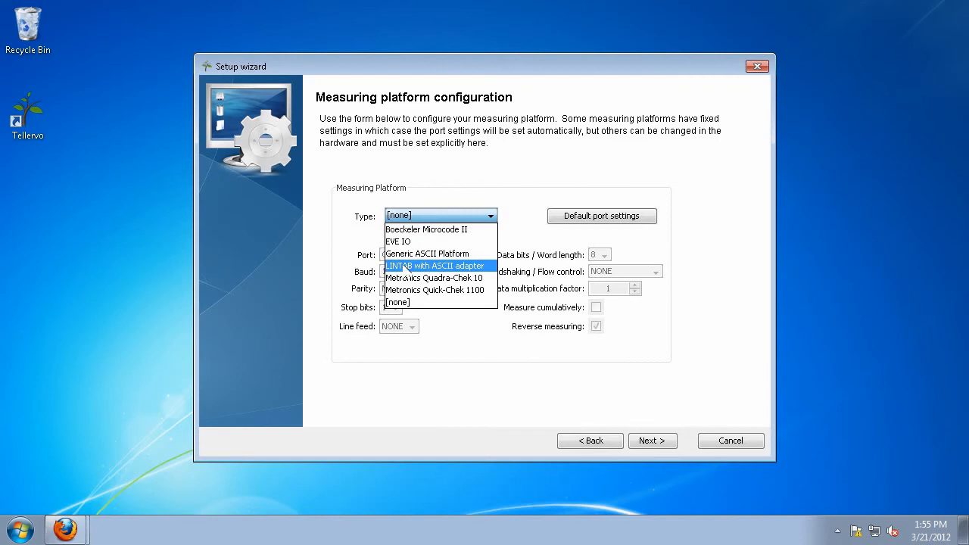
{"action": "left_click", "coordinate": [431, 270]}
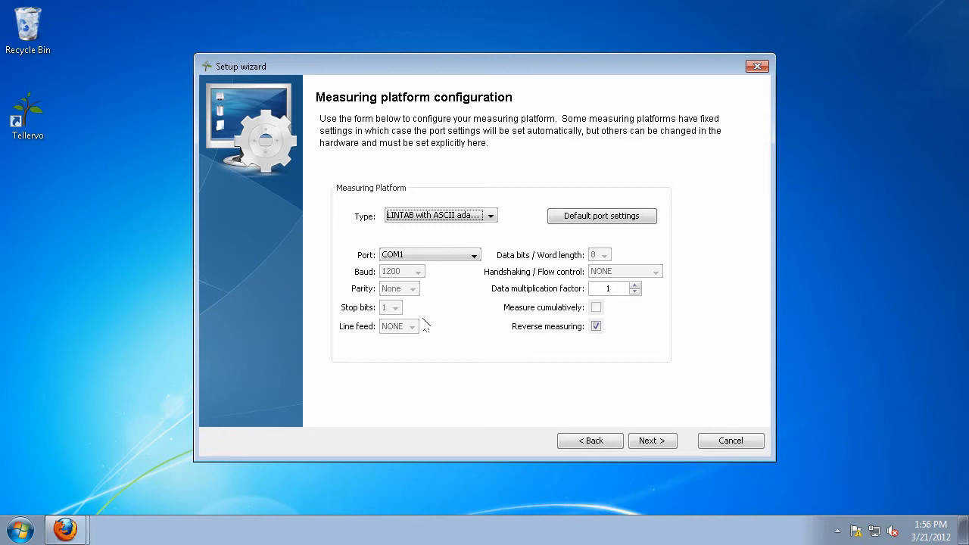
Set the port to COM5, briefly try Metronics Quadra-Chek 10, then reselect LINTAB with ASCII adapter.
{"action": "left_click", "coordinate": [474, 256]}
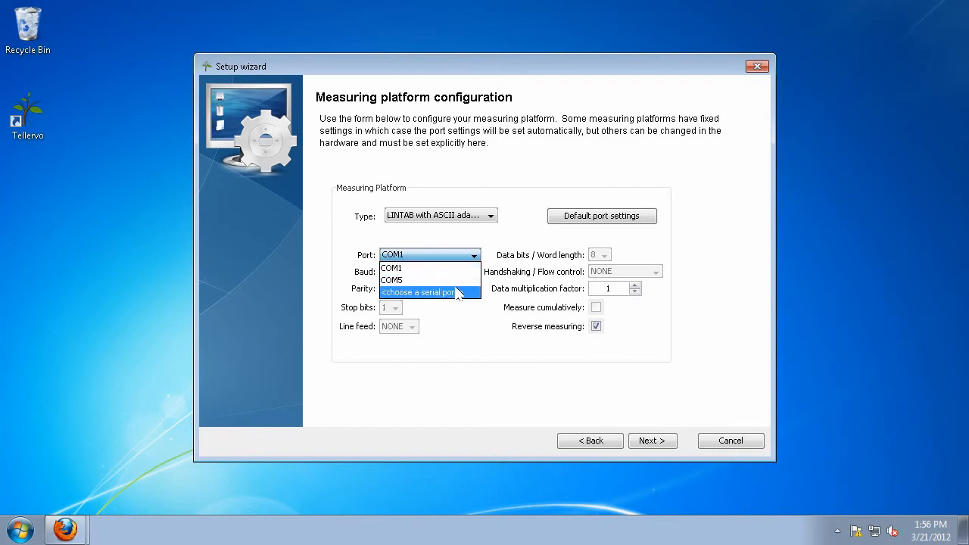
{"action": "left_click", "coordinate": [407, 282]}
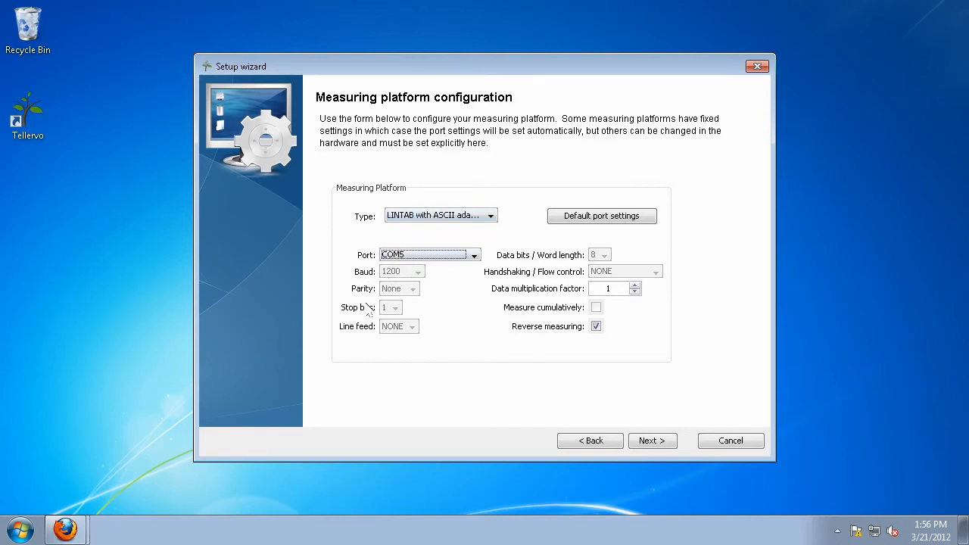
{"action": "left_click", "coordinate": [424, 216]}
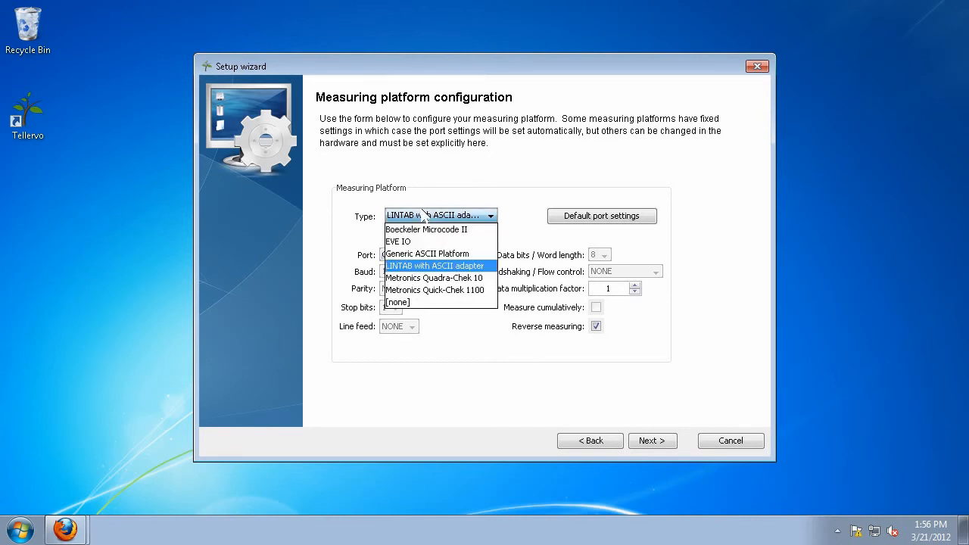
{"action": "left_click", "coordinate": [413, 282]}
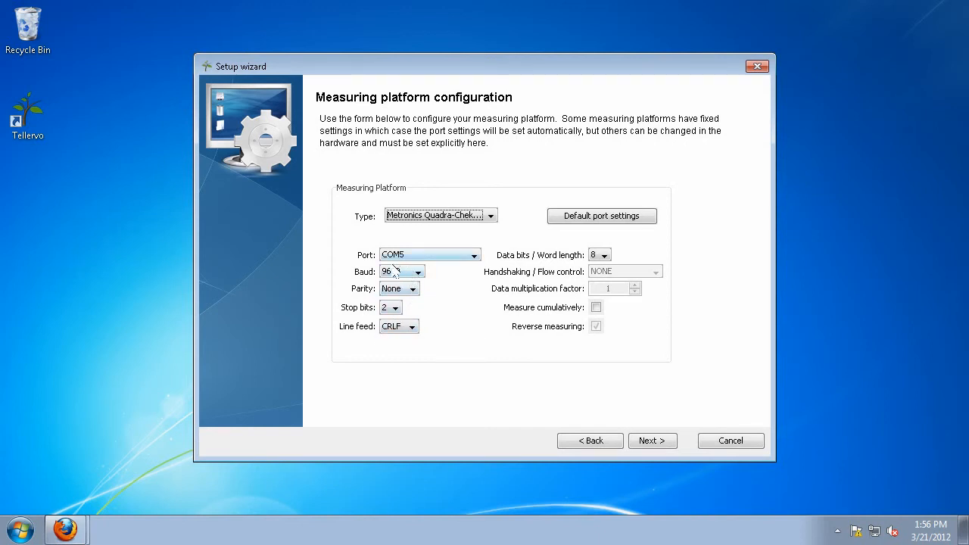
{"action": "left_click", "coordinate": [443, 217]}
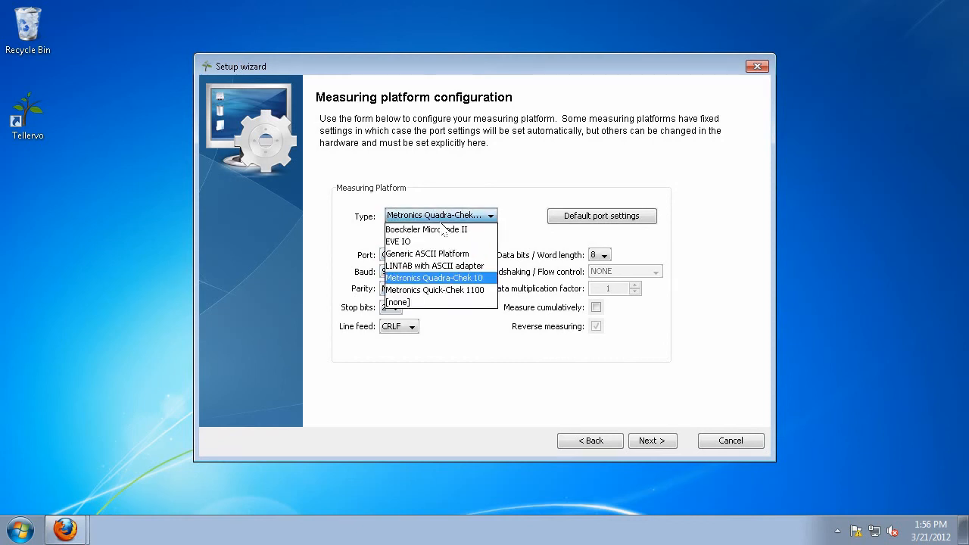
{"action": "left_click", "coordinate": [438, 267]}
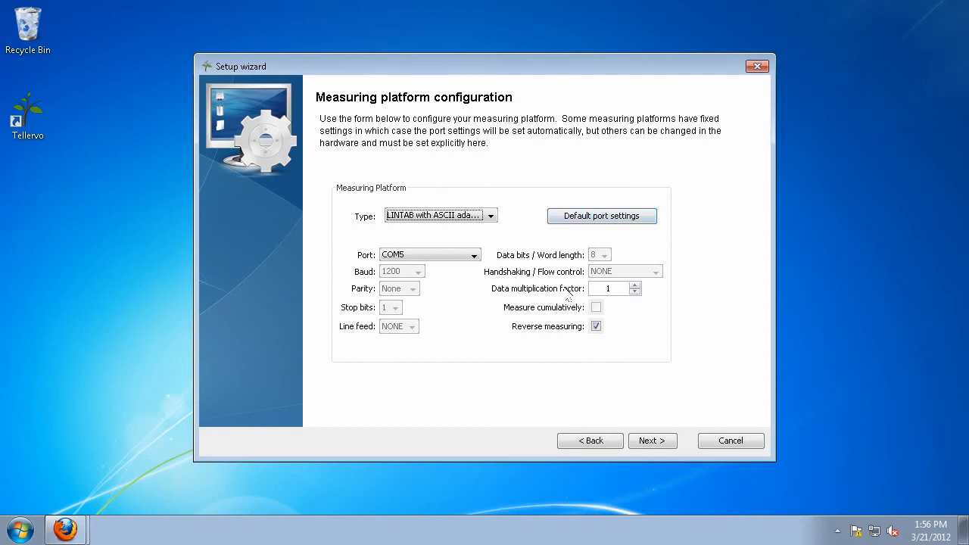
Re-enter the platform configuration page, now with type [none], and list the platform types.
{"action": "left_click", "coordinate": [653, 444]}
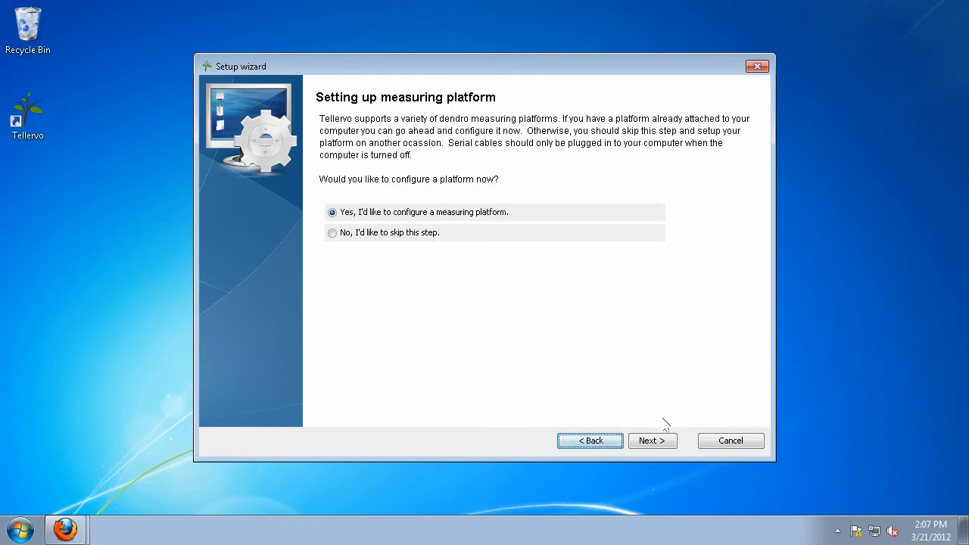
{"action": "left_click", "coordinate": [655, 443]}
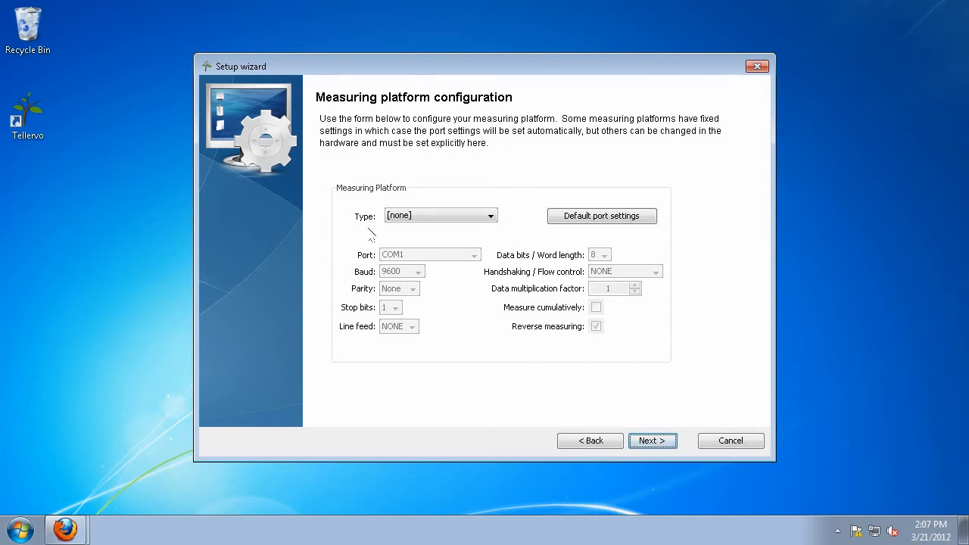
{"action": "left_click", "coordinate": [480, 220]}
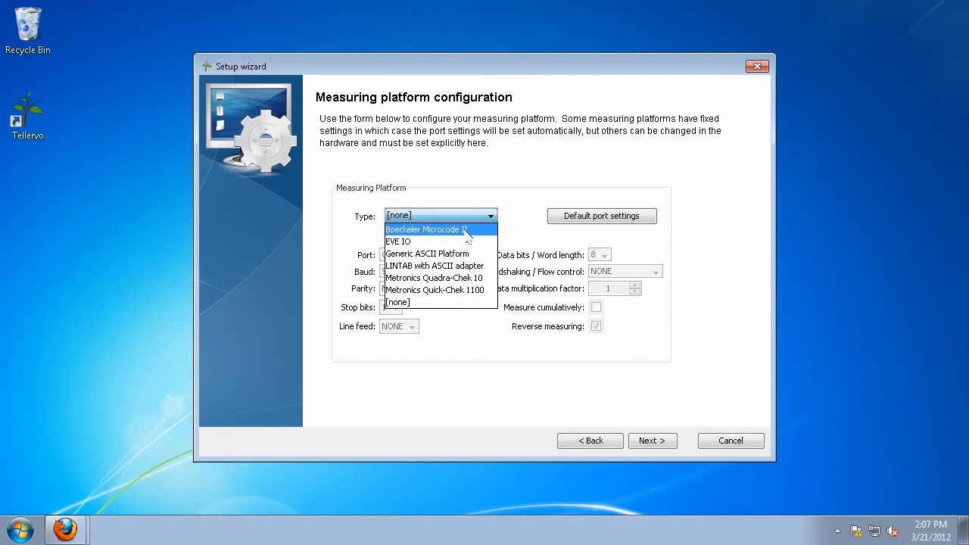
Select EVE IO on COM1, compare against Metronics Quadra-Chek 10, then reselect EVE IO.
{"action": "left_click", "coordinate": [397, 241]}
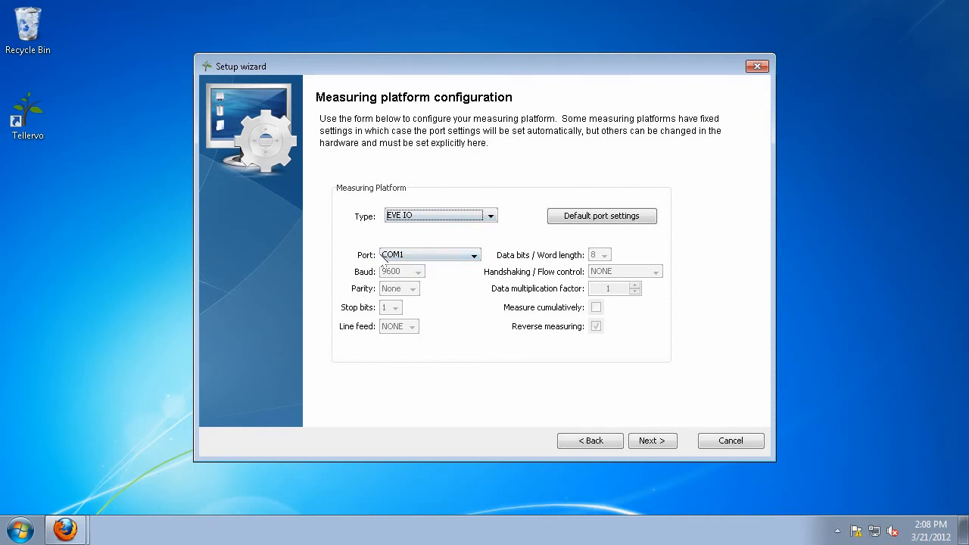
{"action": "left_click", "coordinate": [431, 256]}
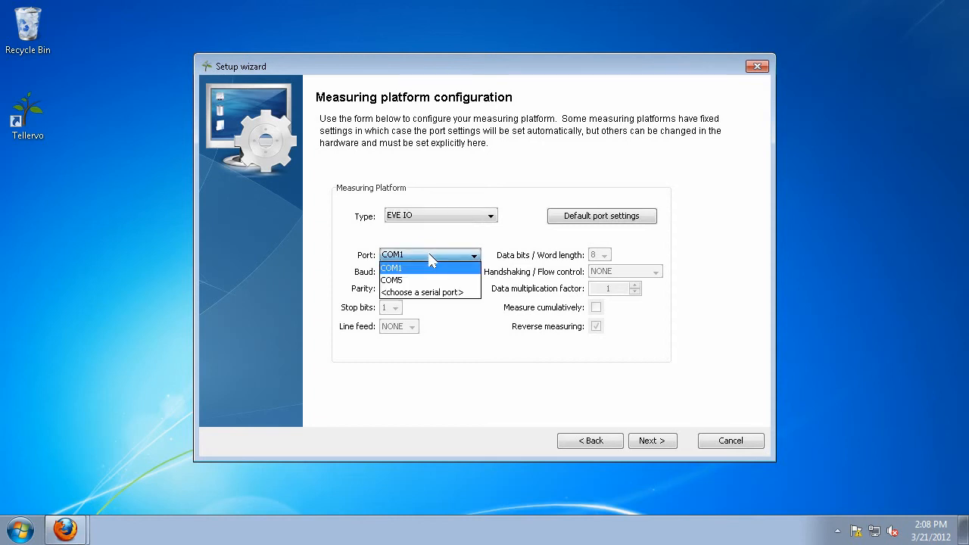
{"action": "left_click", "coordinate": [430, 256]}
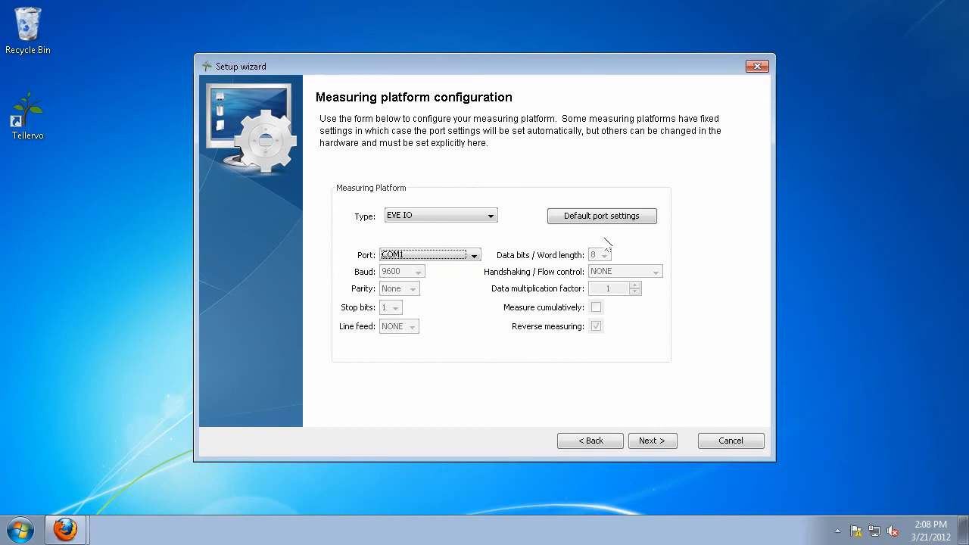
{"action": "left_click", "coordinate": [409, 216]}
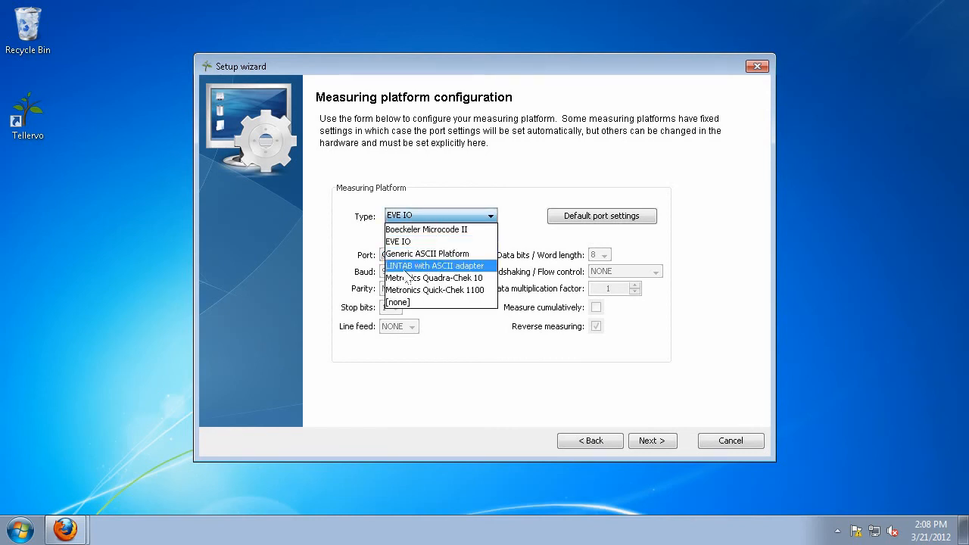
{"action": "left_click", "coordinate": [428, 281]}
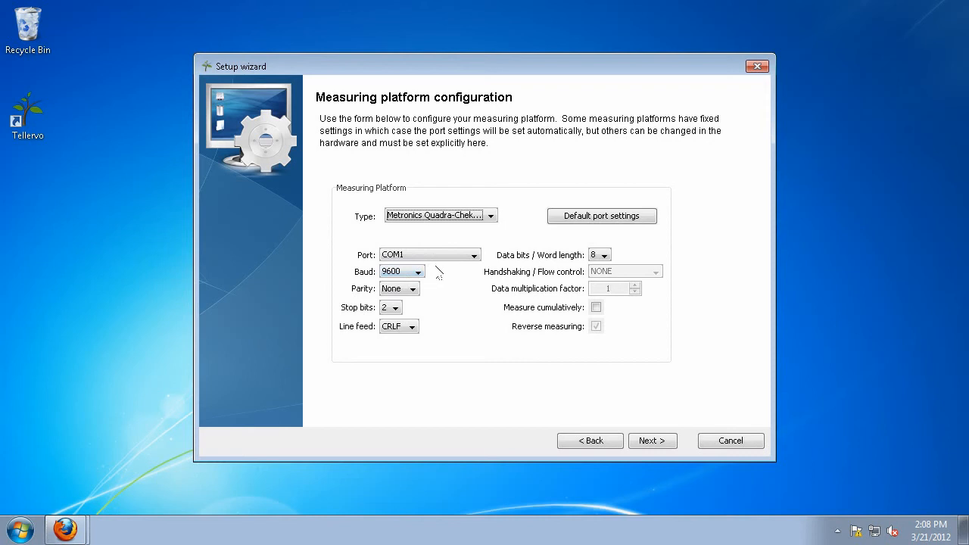
{"action": "left_click", "coordinate": [443, 215]}
{"action": "left_click", "coordinate": [415, 242]}
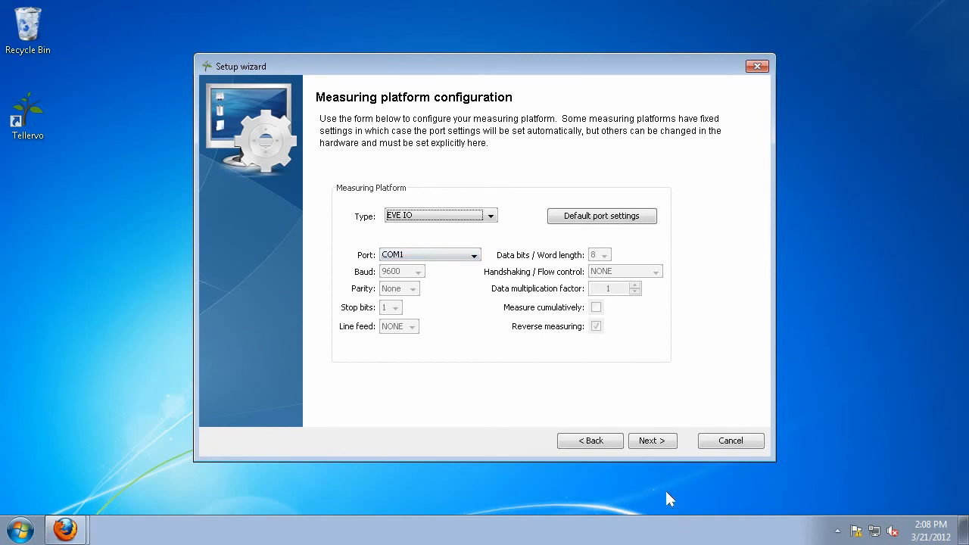
Test the EVE IO platform, reviewing its Capabilities, Communications Log and Data Received tabs.
{"action": "left_click", "coordinate": [652, 441]}
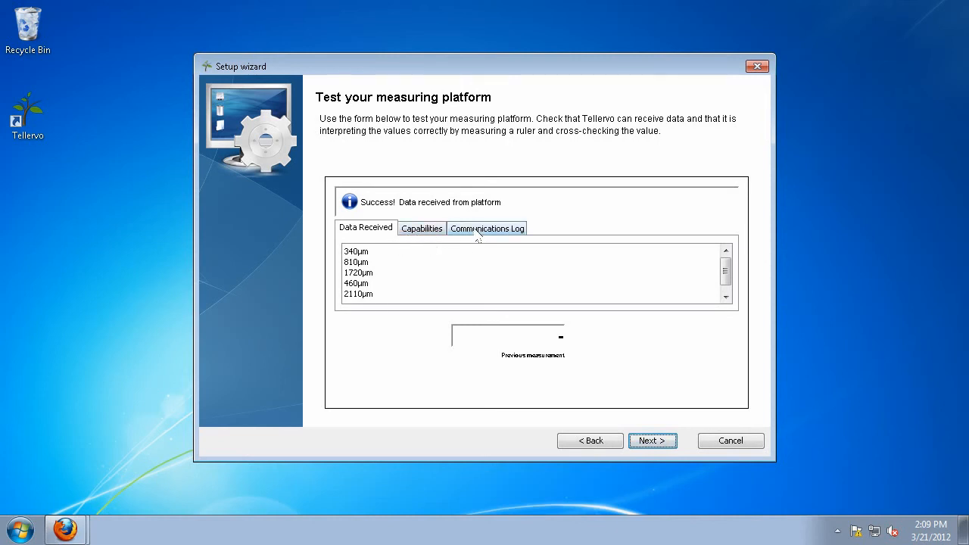
{"action": "left_click", "coordinate": [429, 235]}
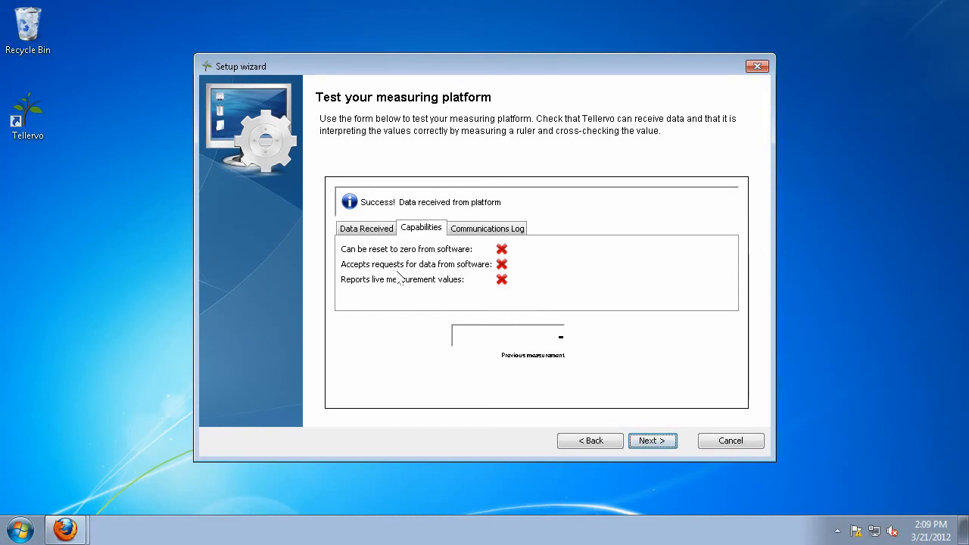
{"action": "left_click", "coordinate": [488, 230]}
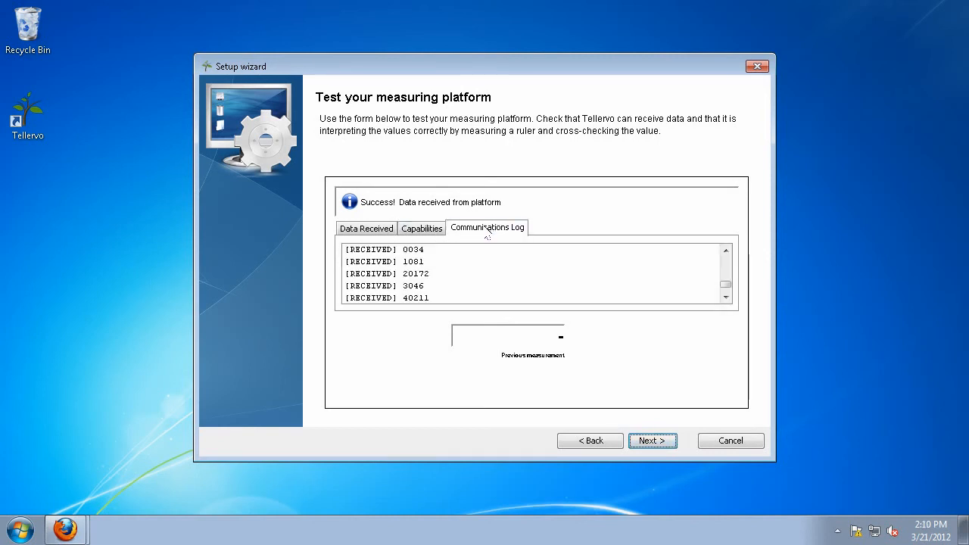
{"action": "left_click_drag", "start_coordinate": [726, 286], "coordinate": [727, 248]}
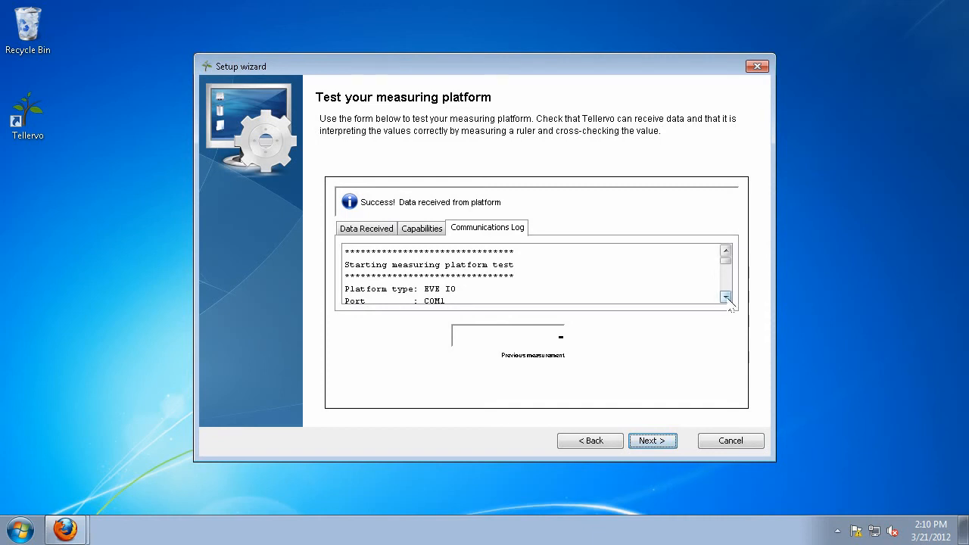
{"action": "left_click", "coordinate": [420, 230]}
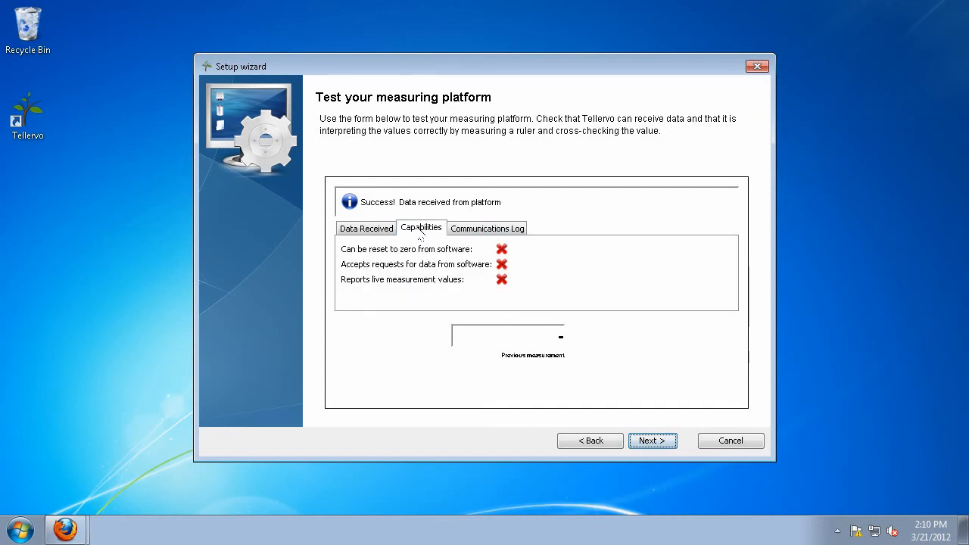
{"action": "left_click", "coordinate": [382, 230]}
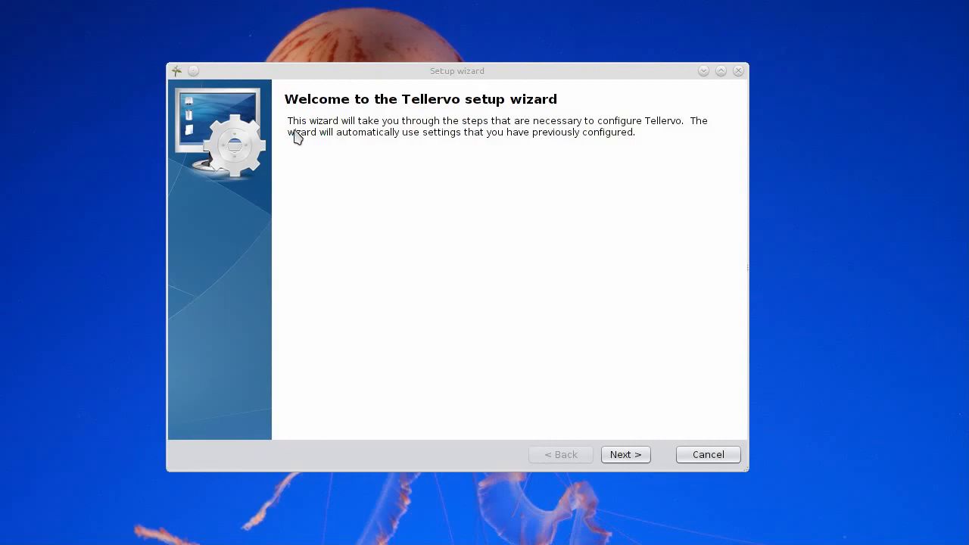
{"action": "left_click_drag", "start_coordinate": [468, 71], "coordinate": [463, 63]}
{"action": "left_click", "coordinate": [629, 449]}
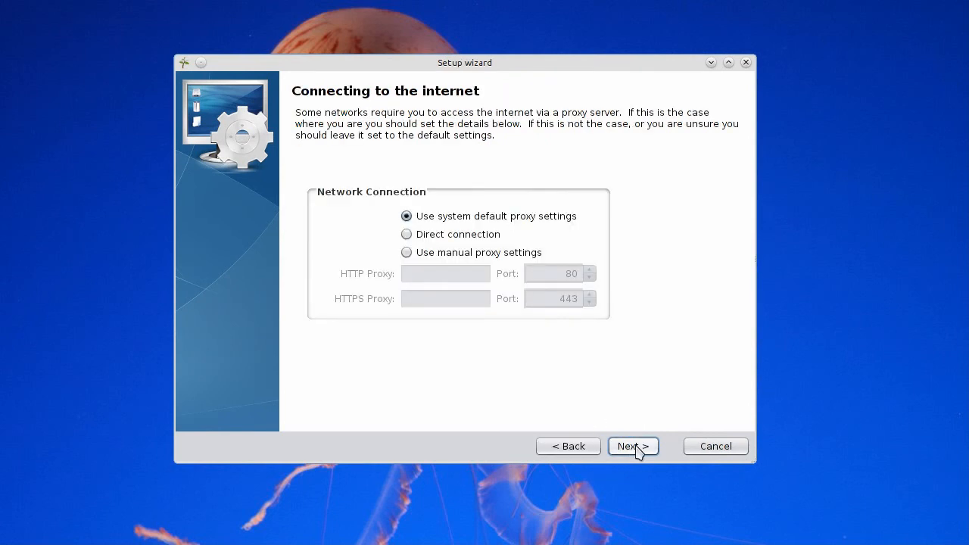
{"action": "left_click", "coordinate": [633, 450]}
{"action": "left_click", "coordinate": [419, 277]}
{"action": "type", "text": "htt"}
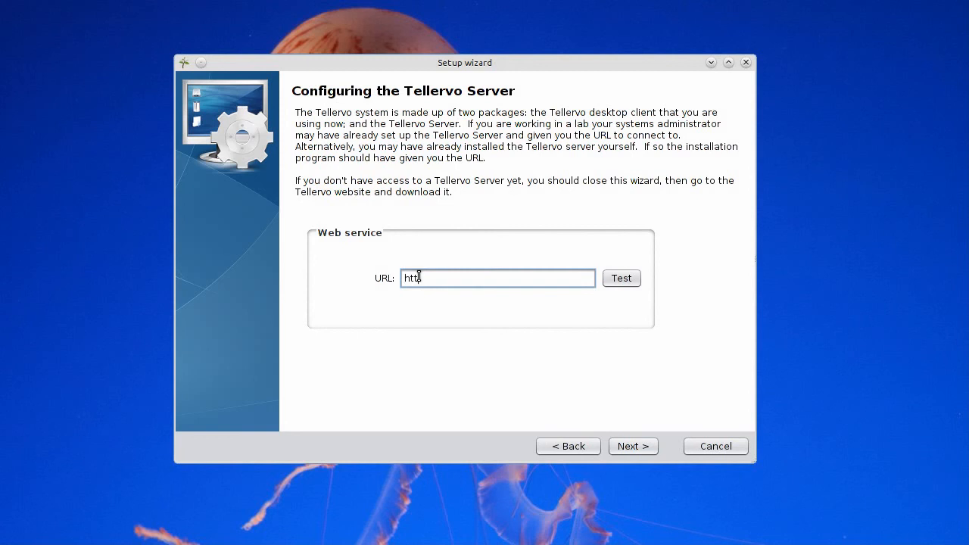
{"action": "type", "text": "p:s://dendro.cornell.edu/tellervo/"}
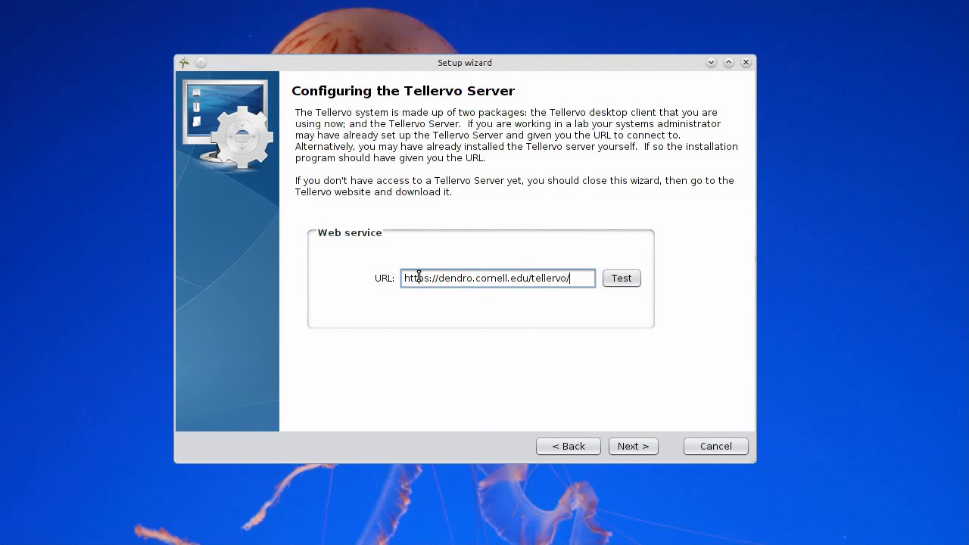
{"action": "left_click", "coordinate": [620, 452]}
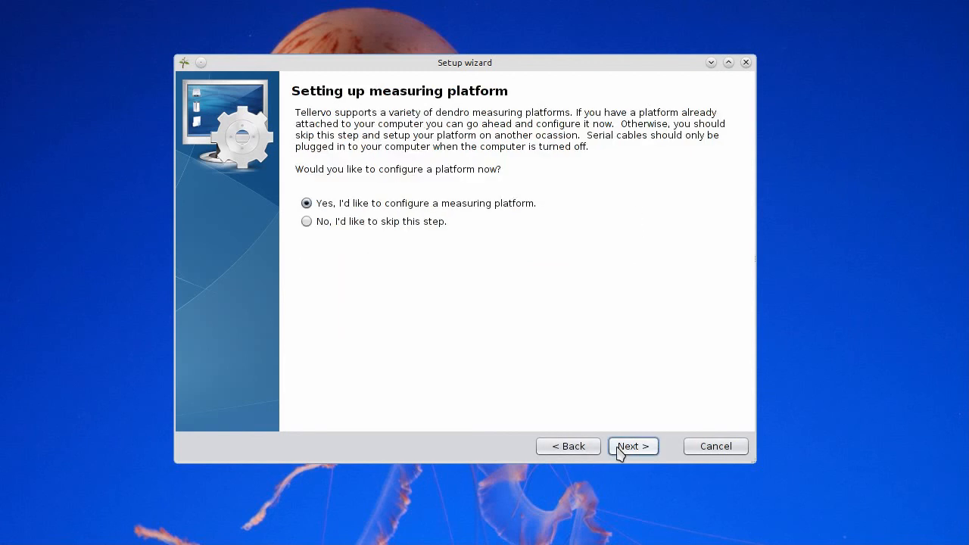
Choose LINTAB with ASCII adapter on serial port /dev/ttyUSB0 as the measuring platform.
{"action": "left_click", "coordinate": [620, 452]}
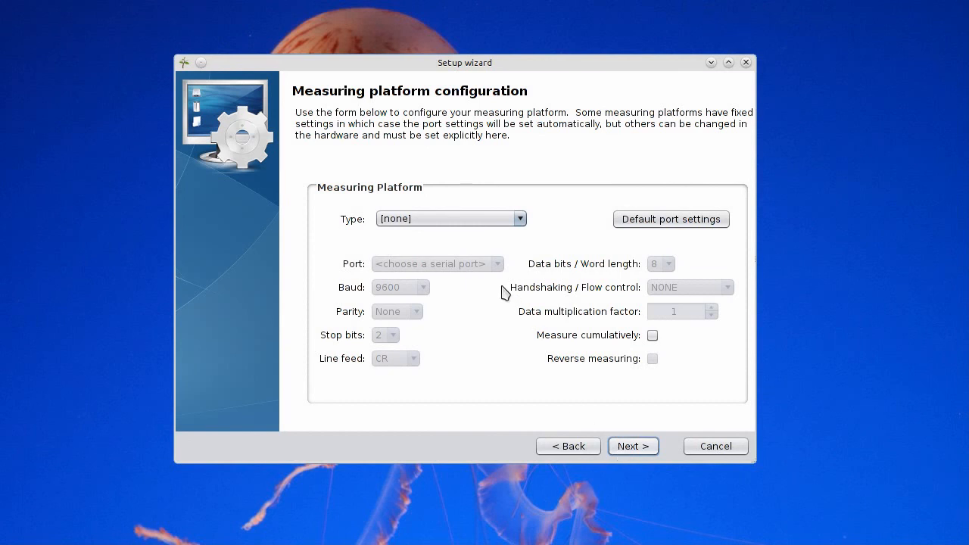
{"action": "left_click", "coordinate": [505, 223]}
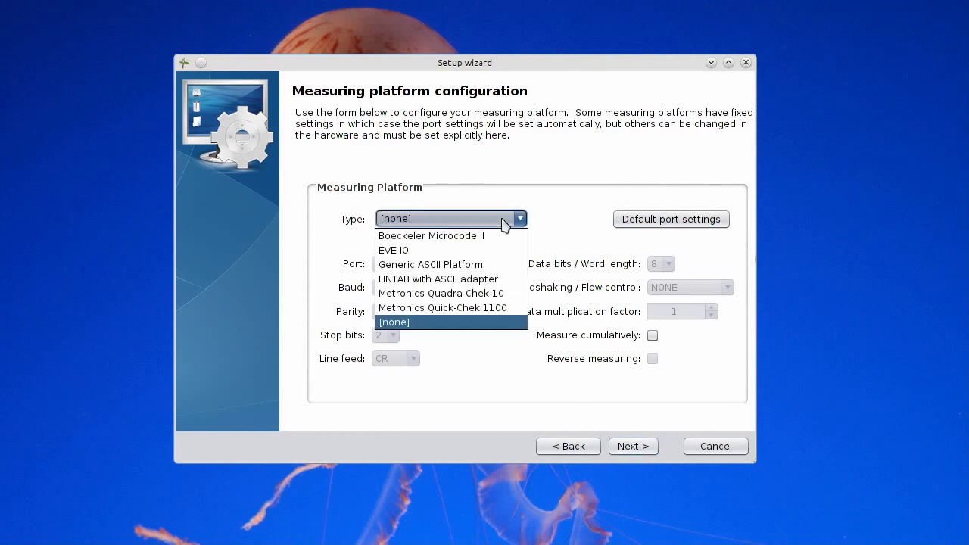
{"action": "left_click", "coordinate": [432, 280]}
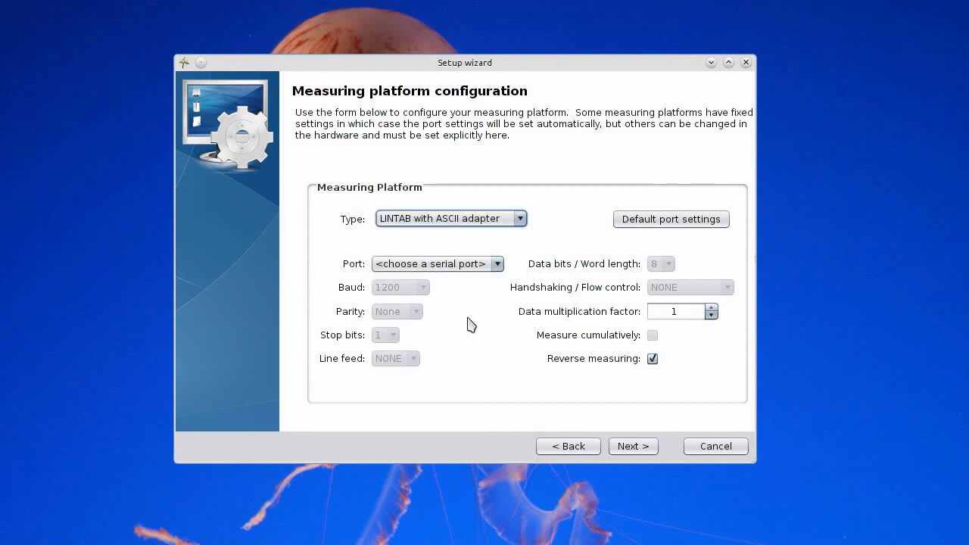
{"action": "left_click", "coordinate": [472, 275]}
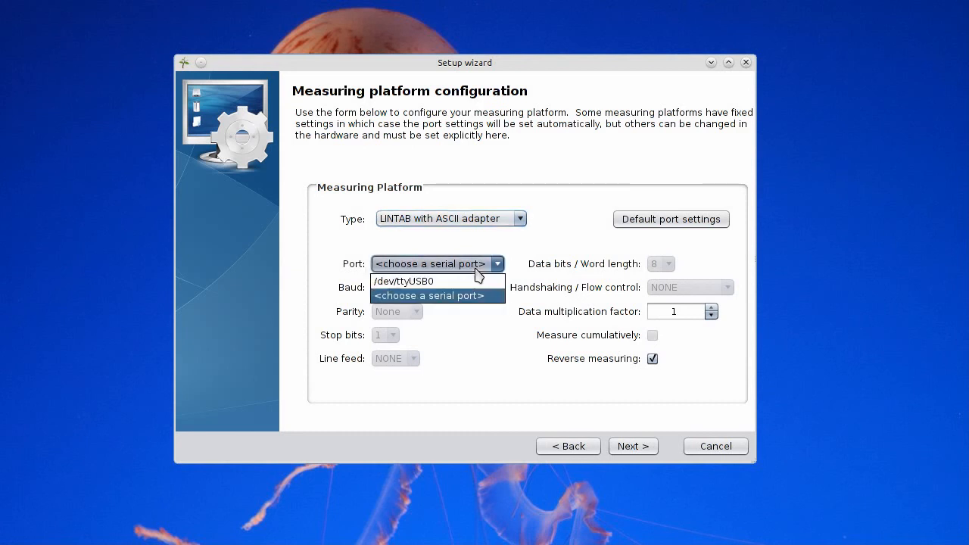
{"action": "left_click", "coordinate": [428, 283]}
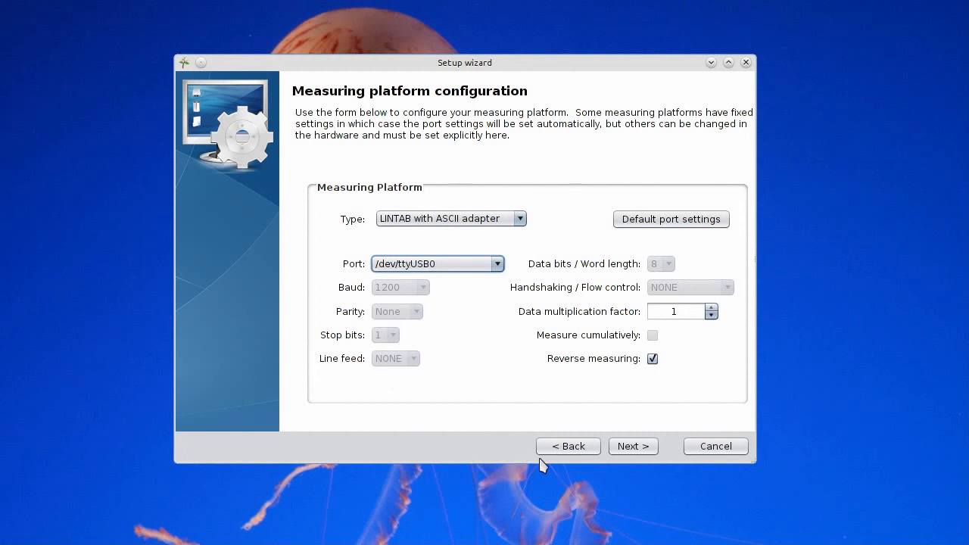
{"action": "left_click", "coordinate": [634, 448]}
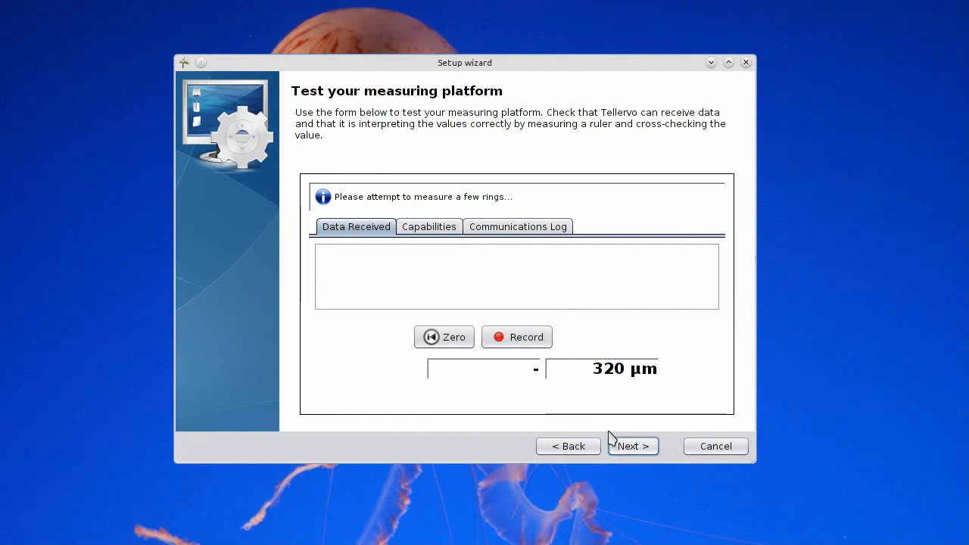
Record a test reading from the platform, capturing 320 µm.
{"action": "left_click", "coordinate": [526, 338]}
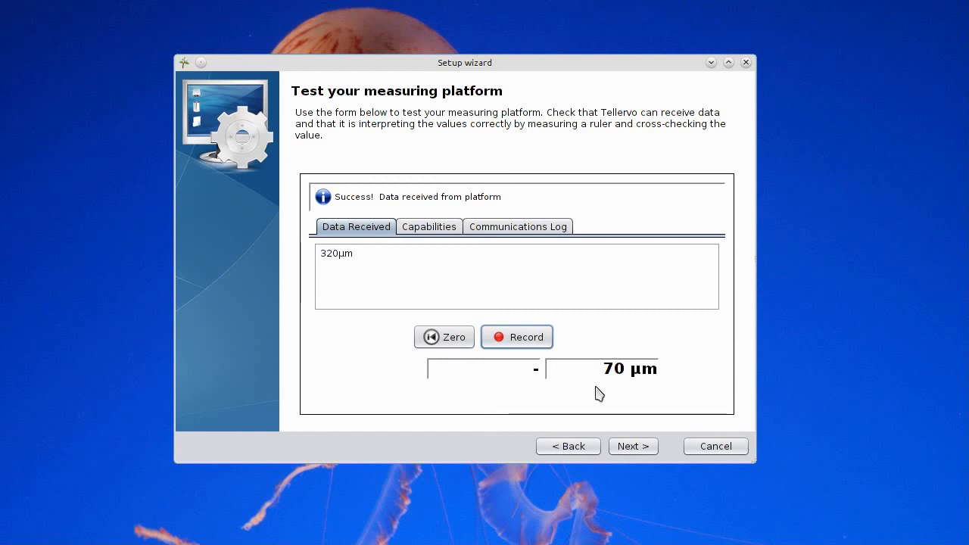
Record a second 70 µm reading, zero the readout three times, then reach Setup complete.
{"action": "left_click", "coordinate": [512, 343]}
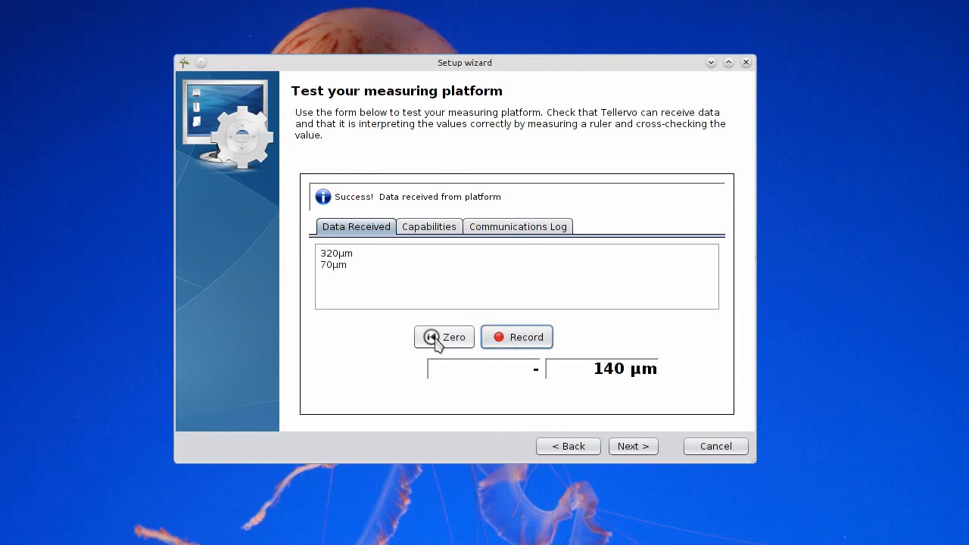
{"action": "left_click", "coordinate": [442, 342]}
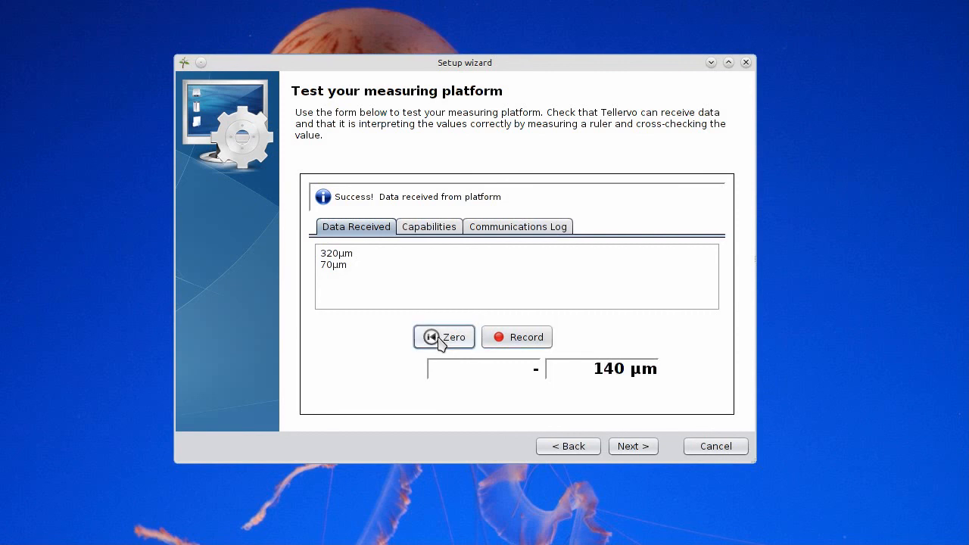
{"action": "left_click", "coordinate": [442, 342]}
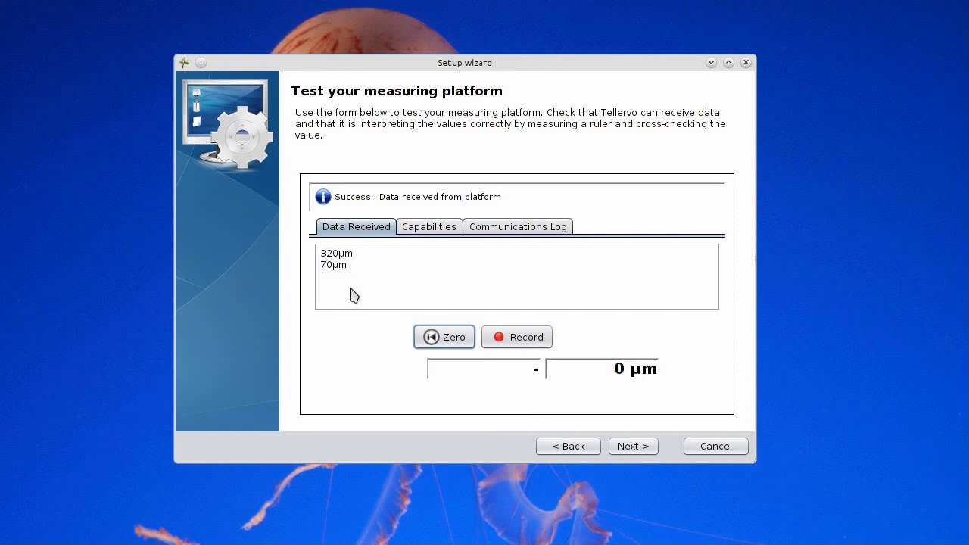
{"action": "left_click", "coordinate": [423, 331]}
{"action": "left_click", "coordinate": [640, 448]}
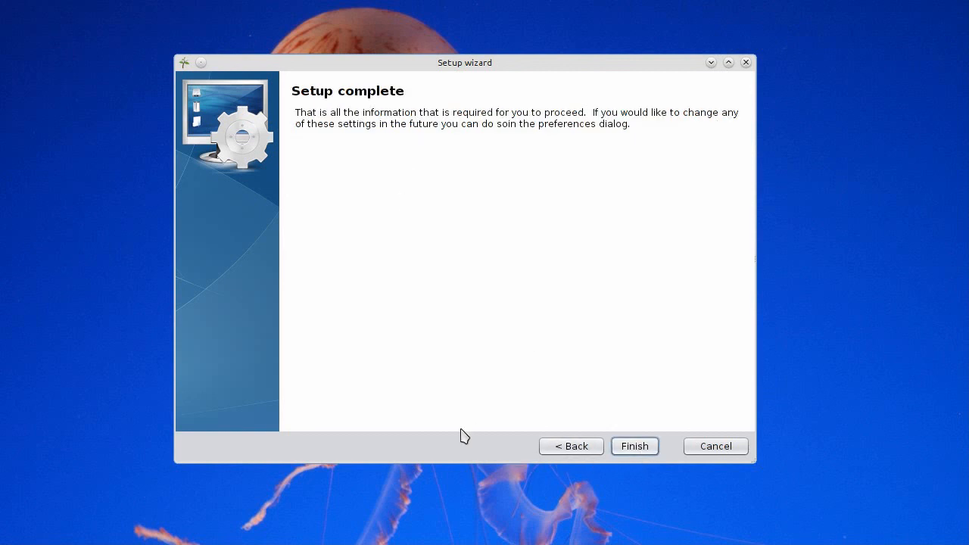
Finish the wizard and log in to the dendro.cornell.edu server with the user name and password.
{"action": "left_click", "coordinate": [641, 448]}
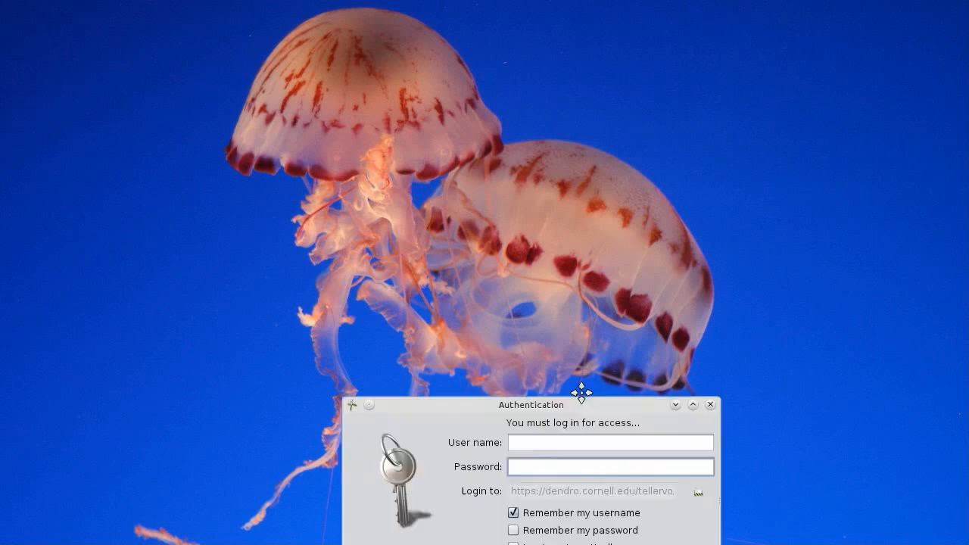
{"action": "left_click_drag", "start_coordinate": [580, 392], "coordinate": [483, 150]}
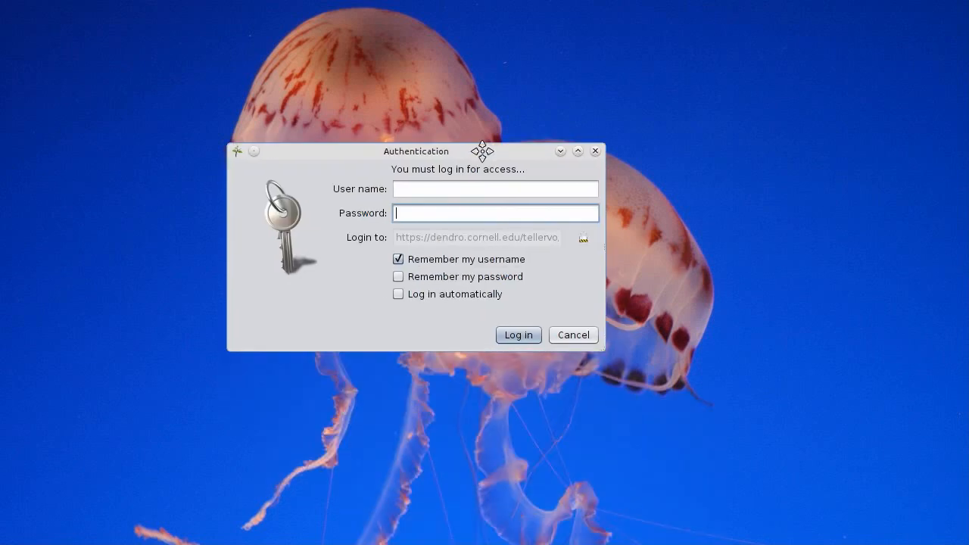
{"action": "left_click", "coordinate": [429, 190]}
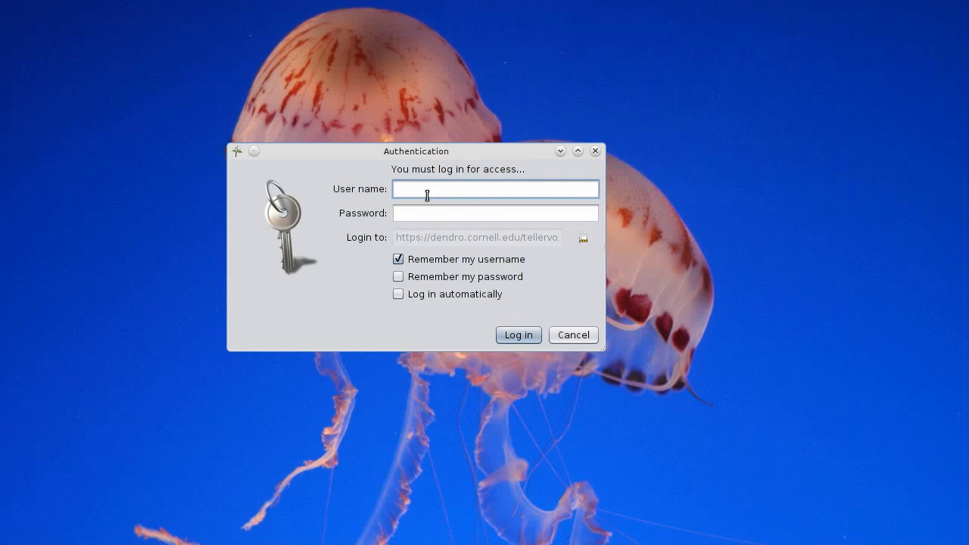
{"action": "type", "text": "aps03pwb"}
{"action": "key", "text": "Tab"}
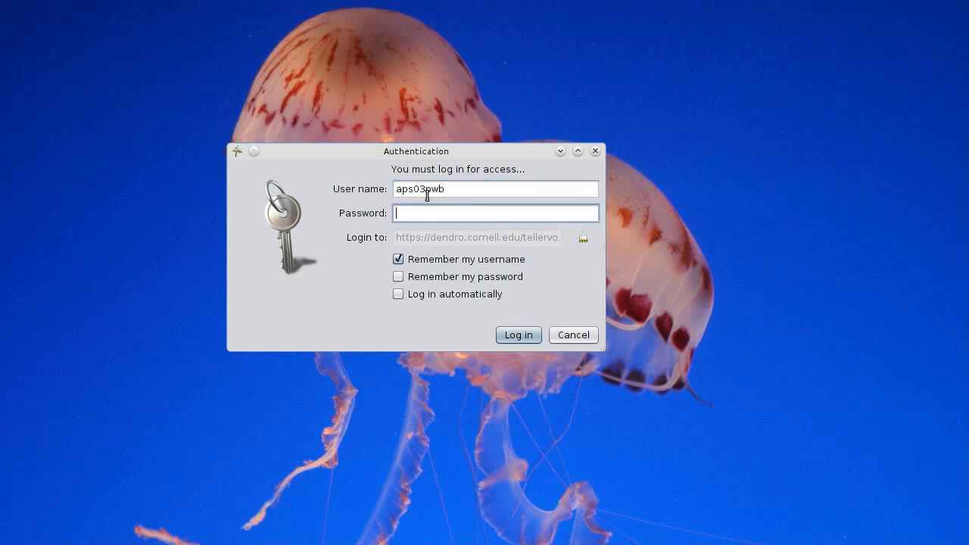
{"action": "type", "text": "********"}
{"action": "left_click", "coordinate": [519, 335]}
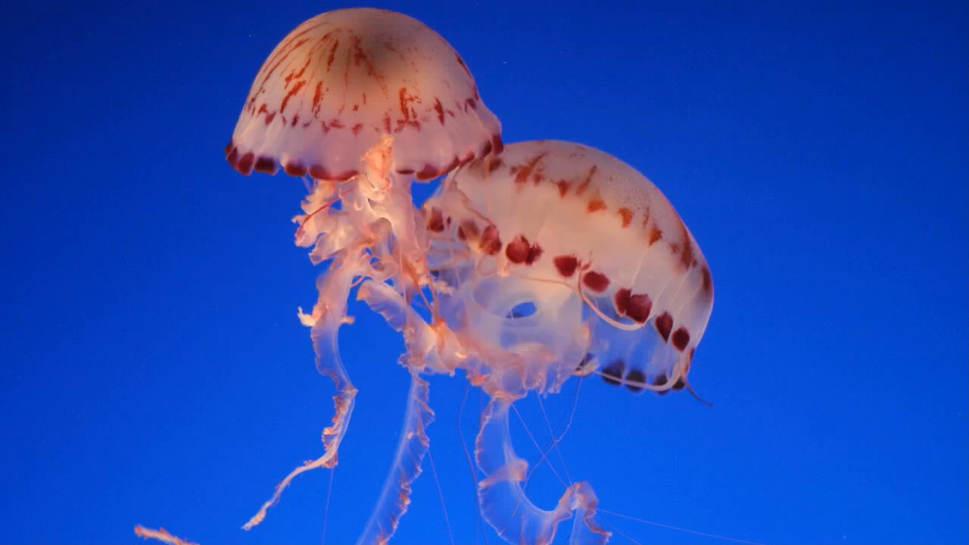
Reposition the Tellervo 1.0 main window up and left near the desktop's middle.
{"action": "left_click_drag", "start_coordinate": [385, 134], "coordinate": [342, 67]}
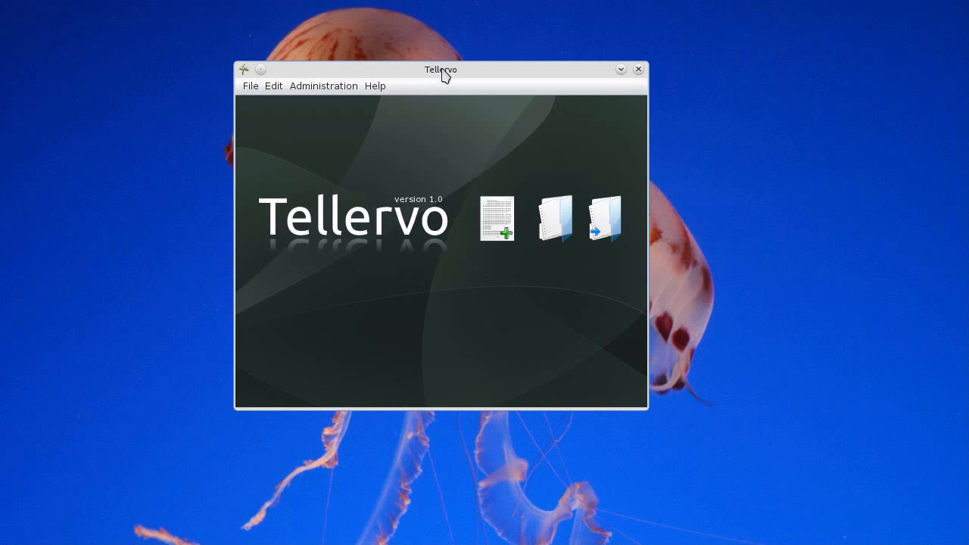
{"action": "left_click_drag", "start_coordinate": [443, 69], "coordinate": [453, 74]}
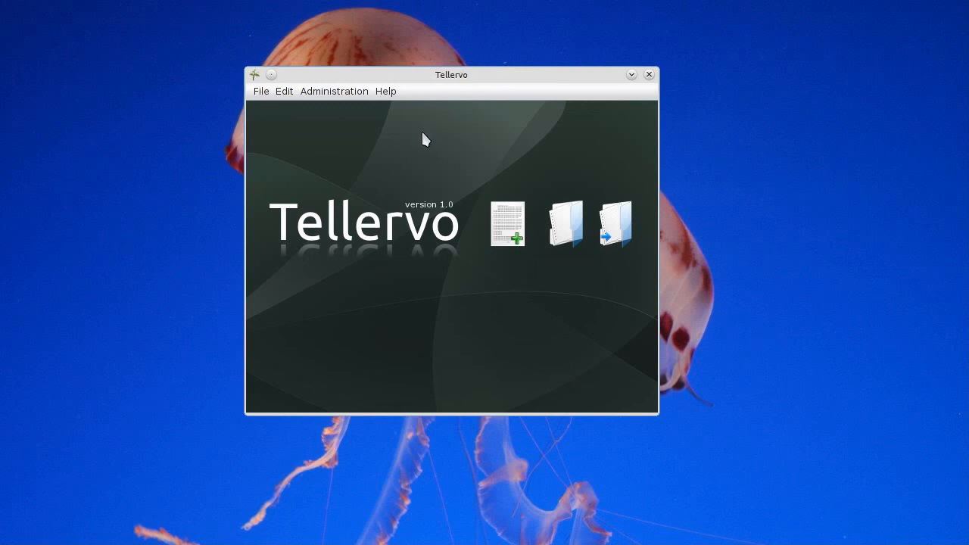